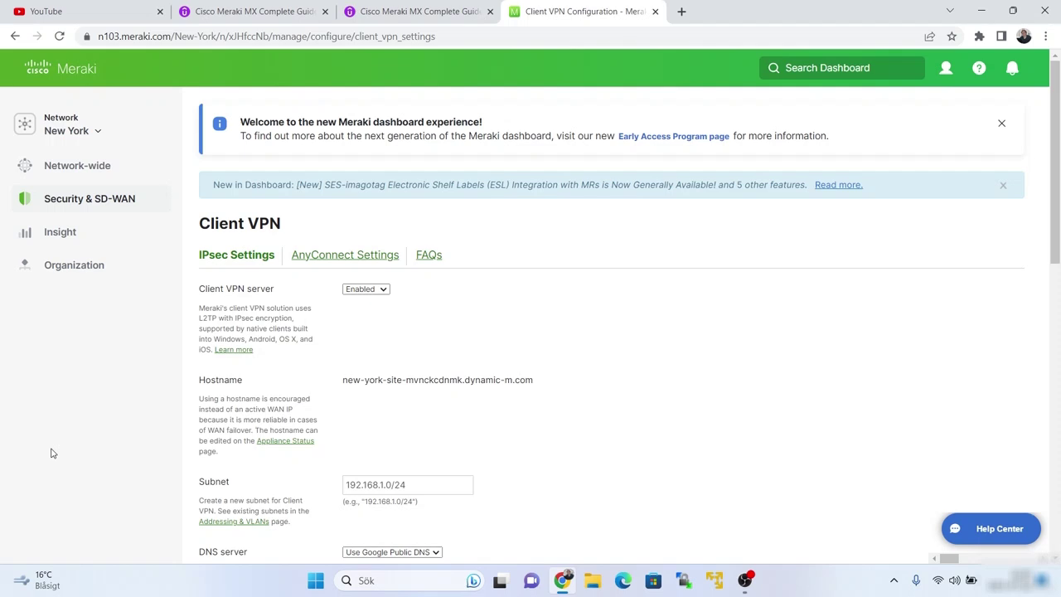
# Set AnyConnect Client VPN to Enabled on the AnyConnect Settings tab
pyautogui.moveTo(158, 198)
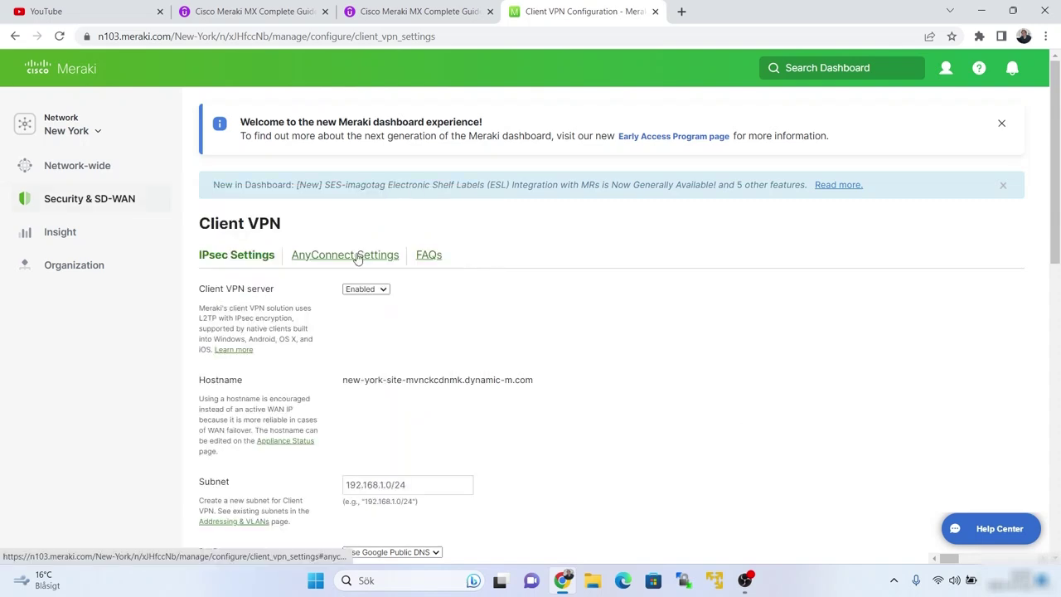
pyautogui.click(359, 257)
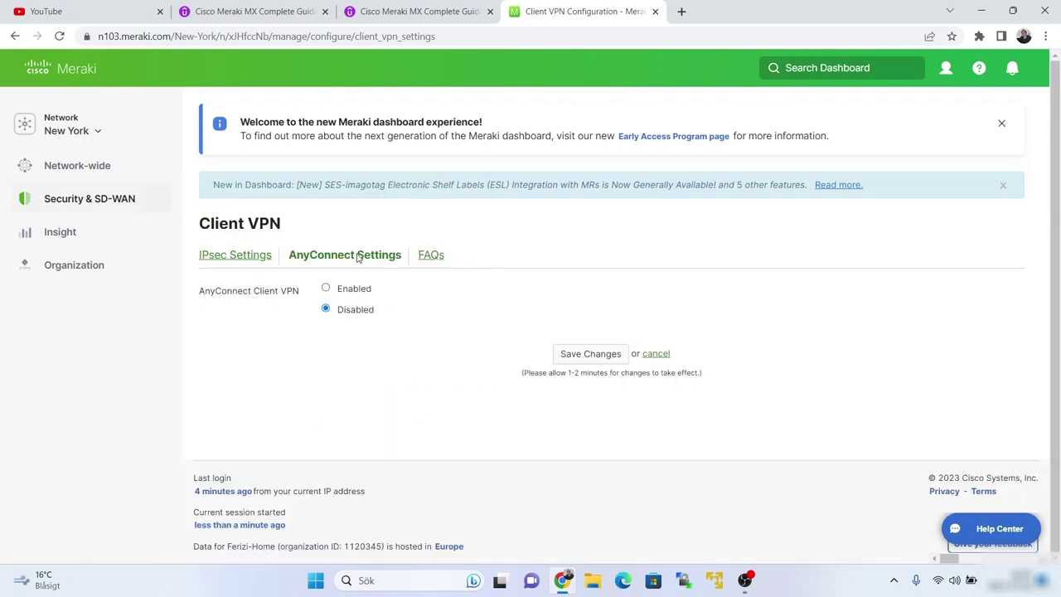
pyautogui.click(326, 289)
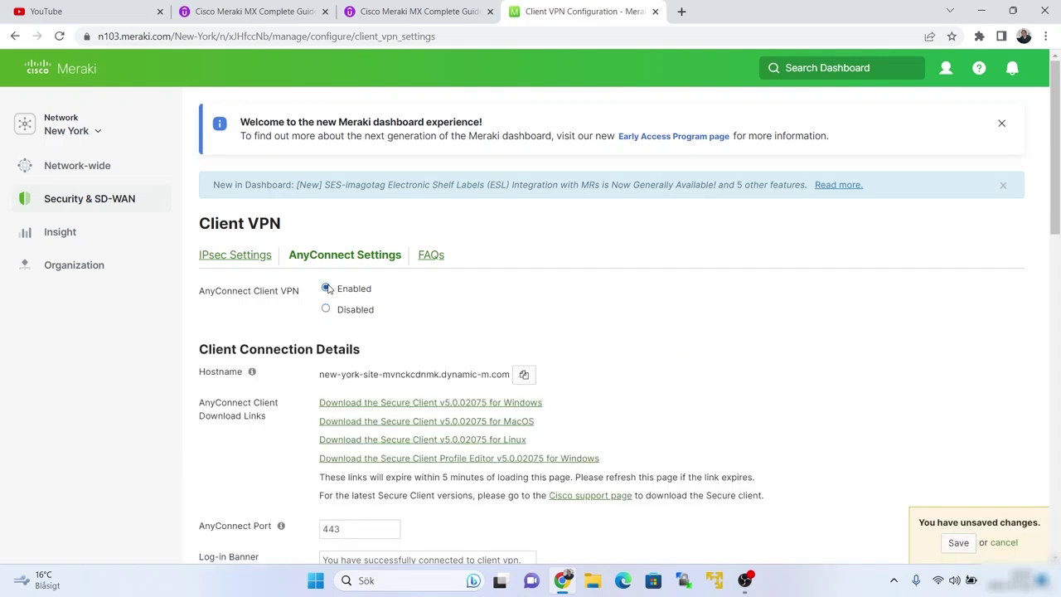
pyautogui.scroll(-1, 348, 335)
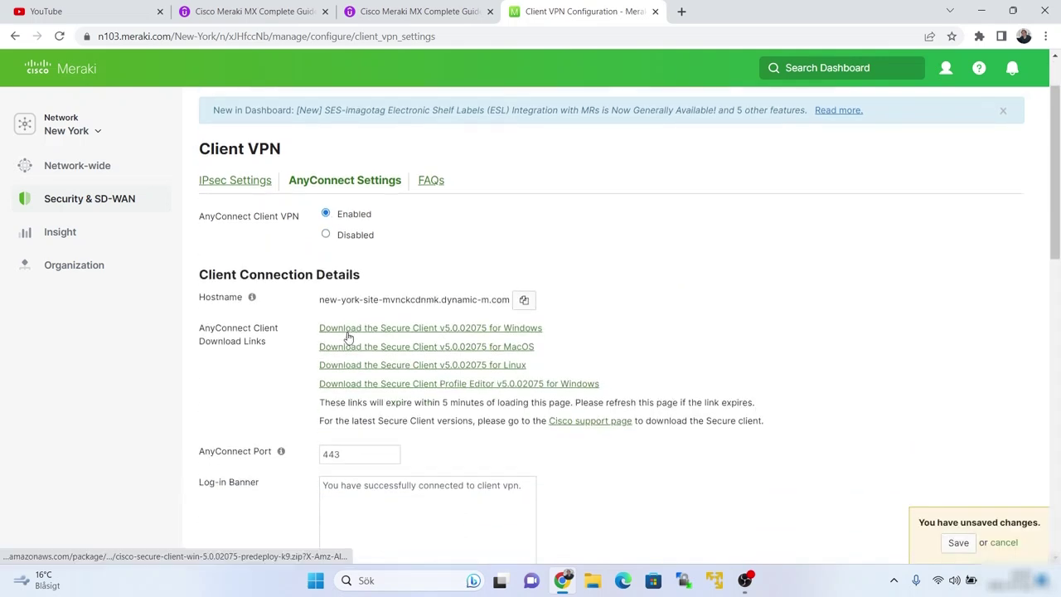
pyautogui.scroll(-1, 348, 335)
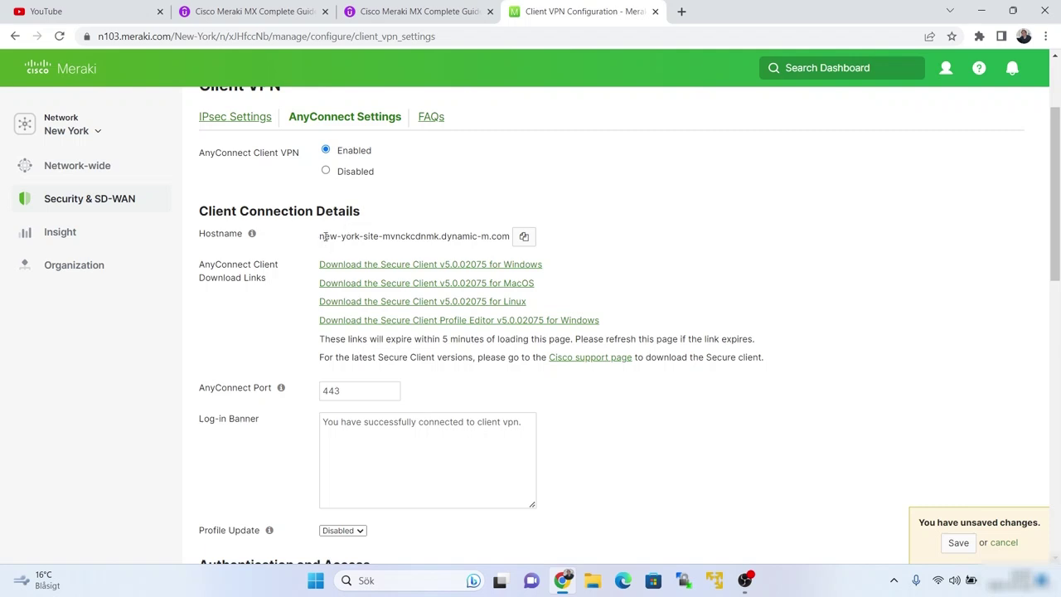
pyautogui.moveTo(325, 236); pyautogui.dragTo(407, 246)
pyautogui.click(408, 248)
pyautogui.scroll(-1, 332, 390)
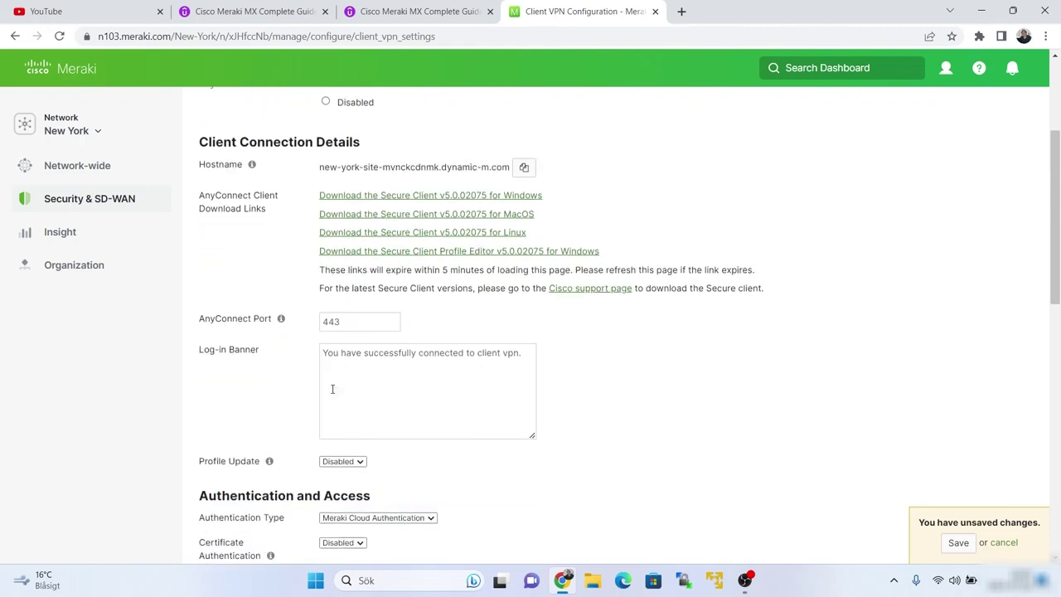
pyautogui.scroll(-1, 332, 390)
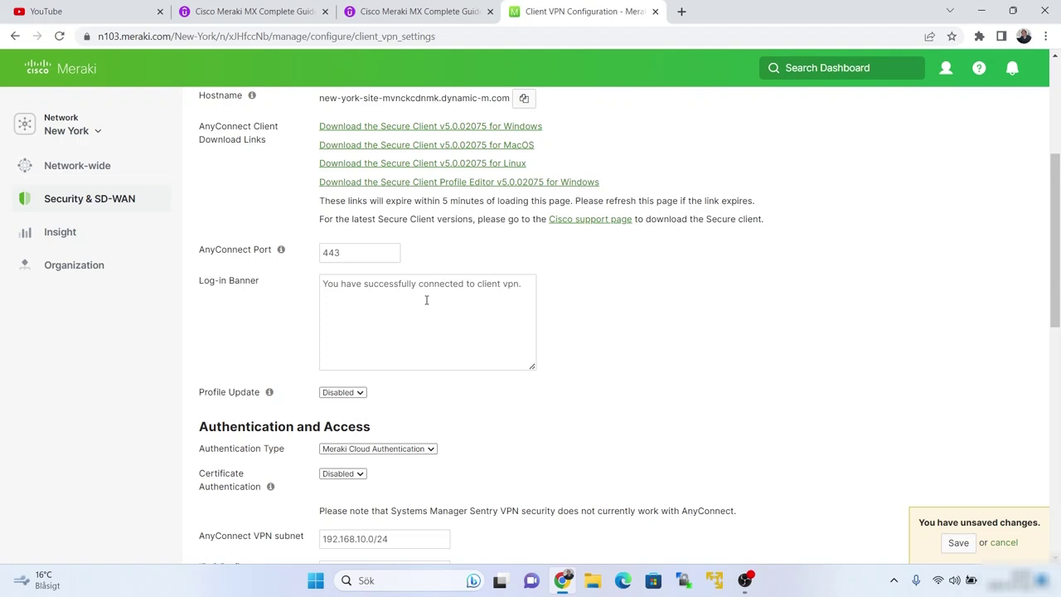
pyautogui.scroll(-1, 426, 300)
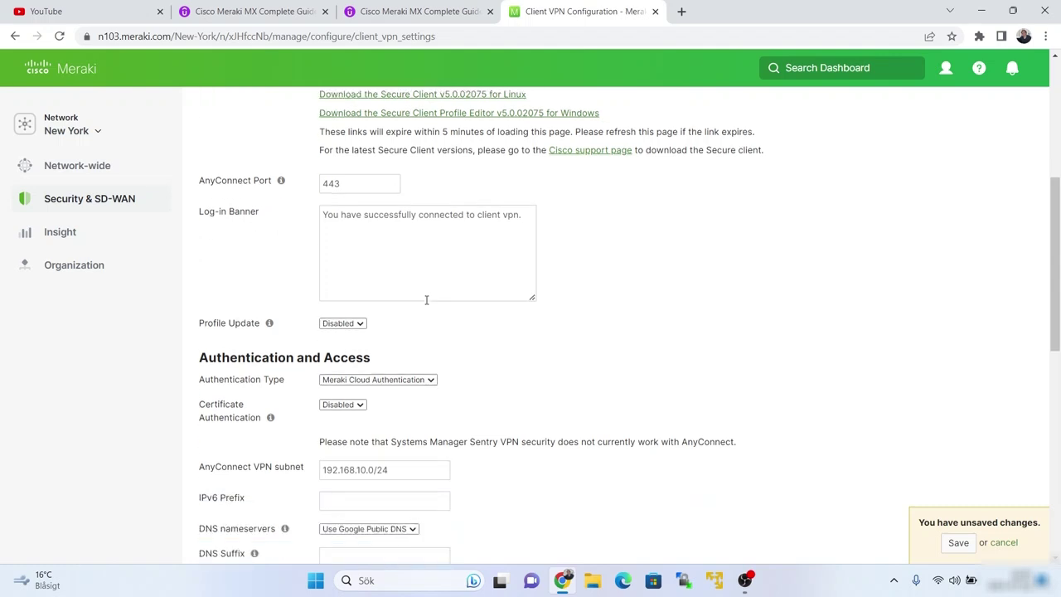
pyautogui.scroll(-1, 426, 300)
pyautogui.moveTo(269, 258)
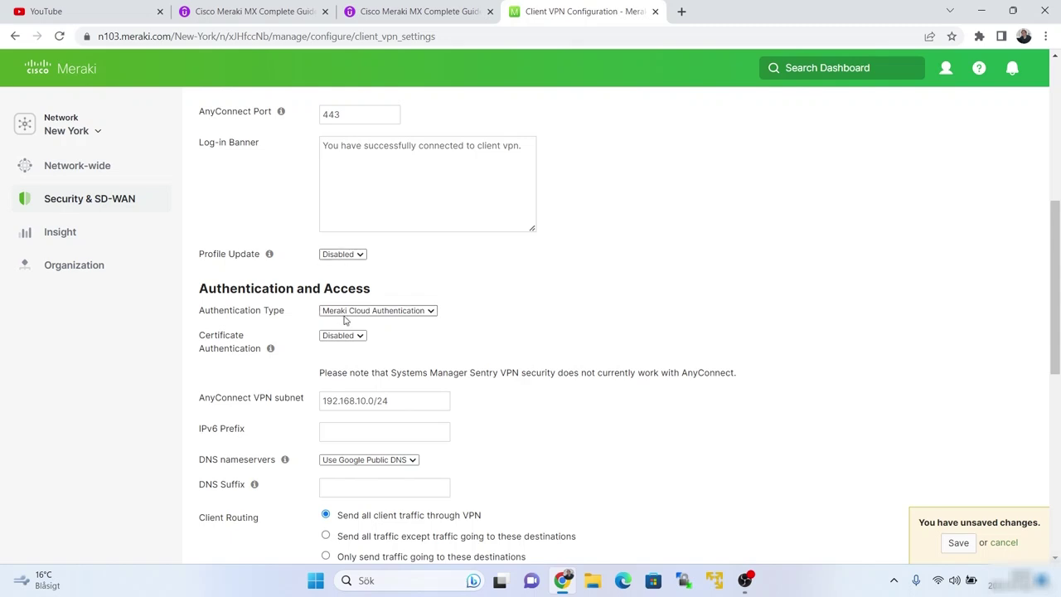
pyautogui.scroll(-1, 345, 320)
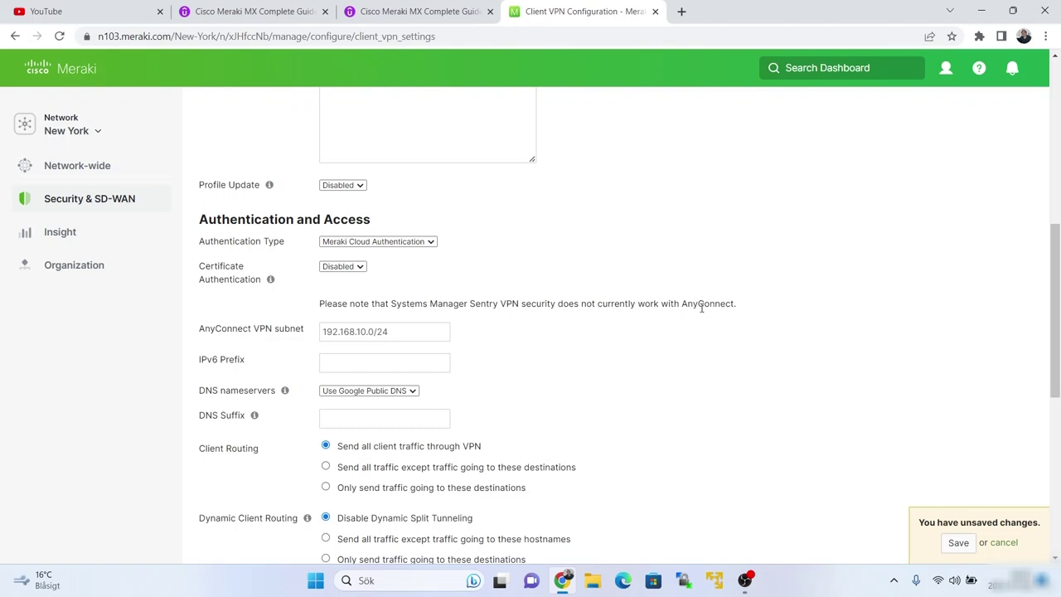
pyautogui.click(395, 242)
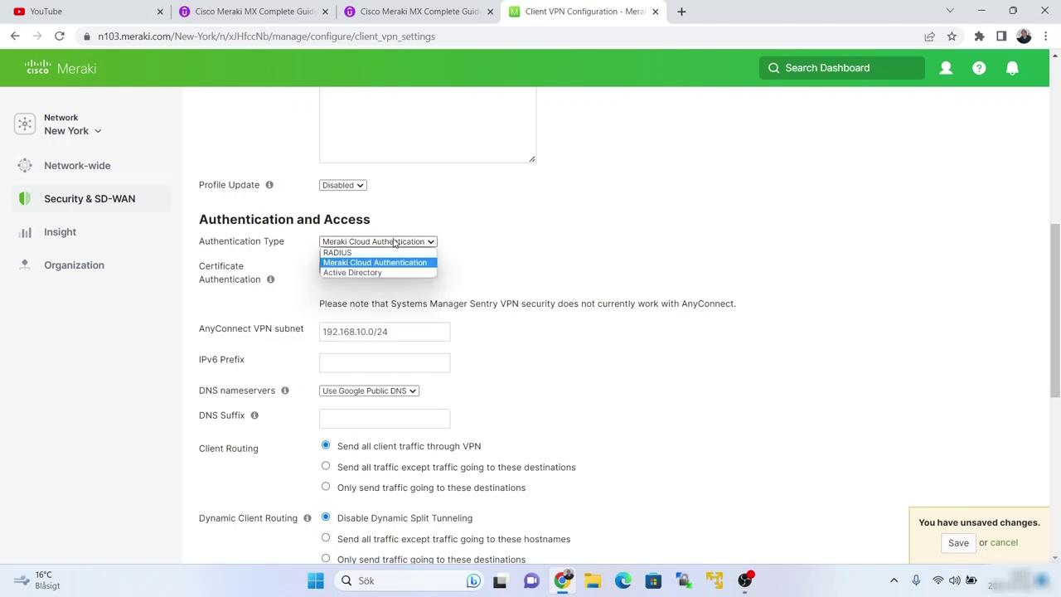
pyautogui.click(354, 262)
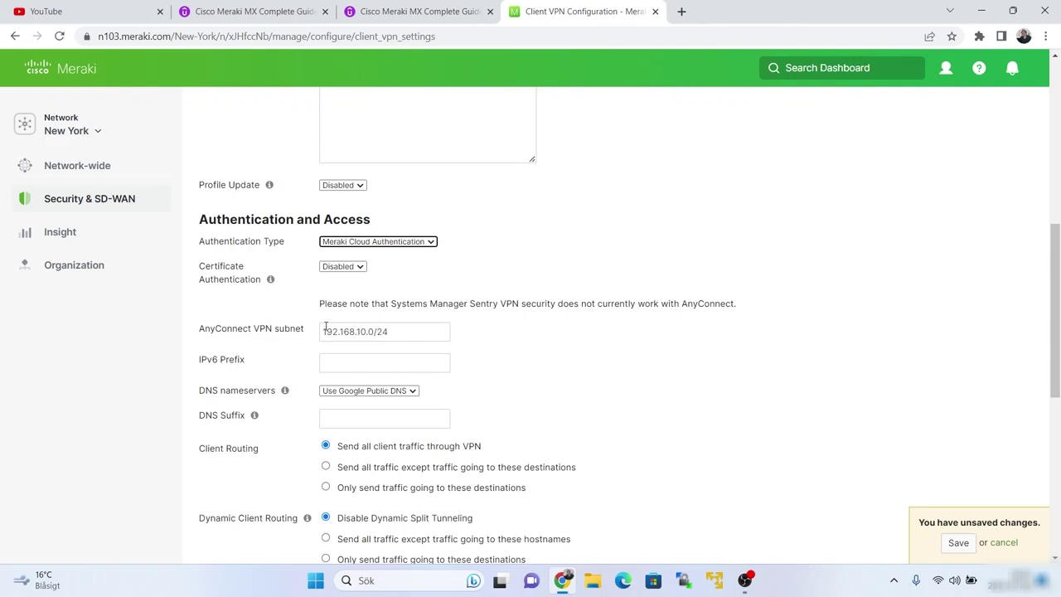
pyautogui.moveTo(322, 331); pyautogui.dragTo(396, 337)
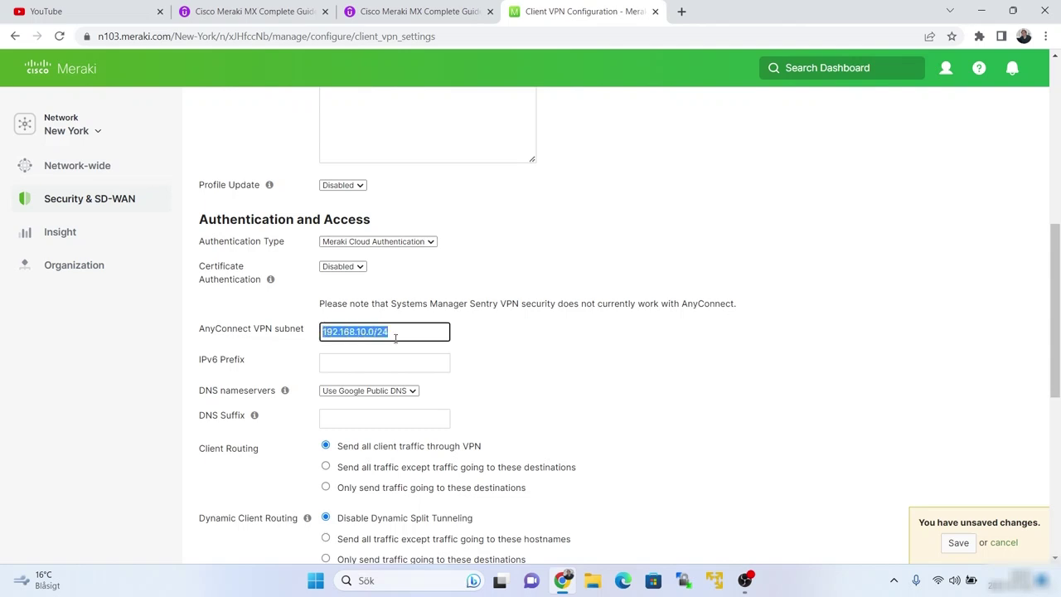
pyautogui.click(407, 335)
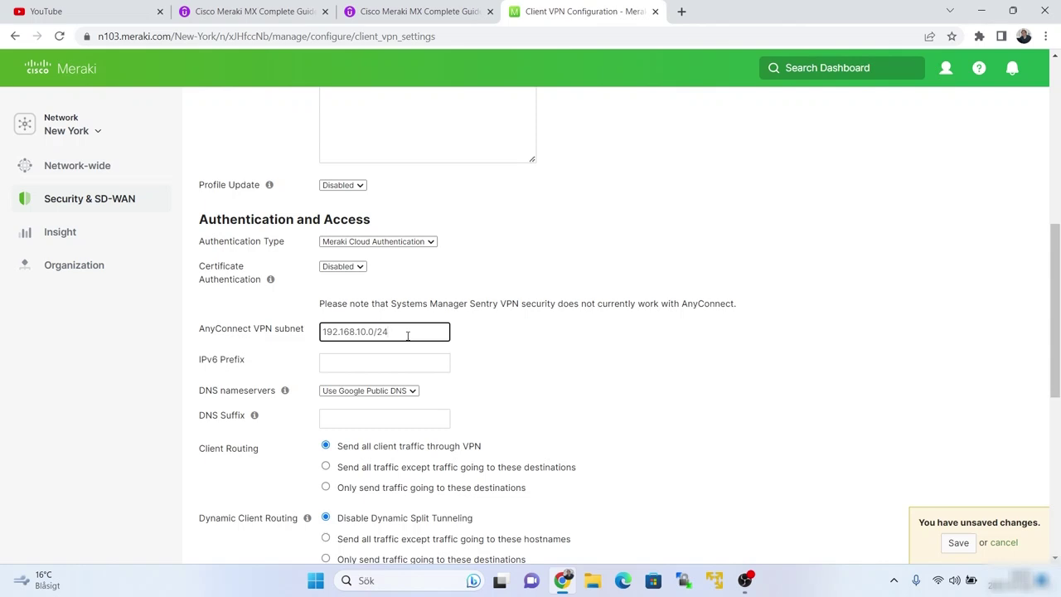
pyautogui.scroll(-1, 407, 334)
pyautogui.click(408, 322)
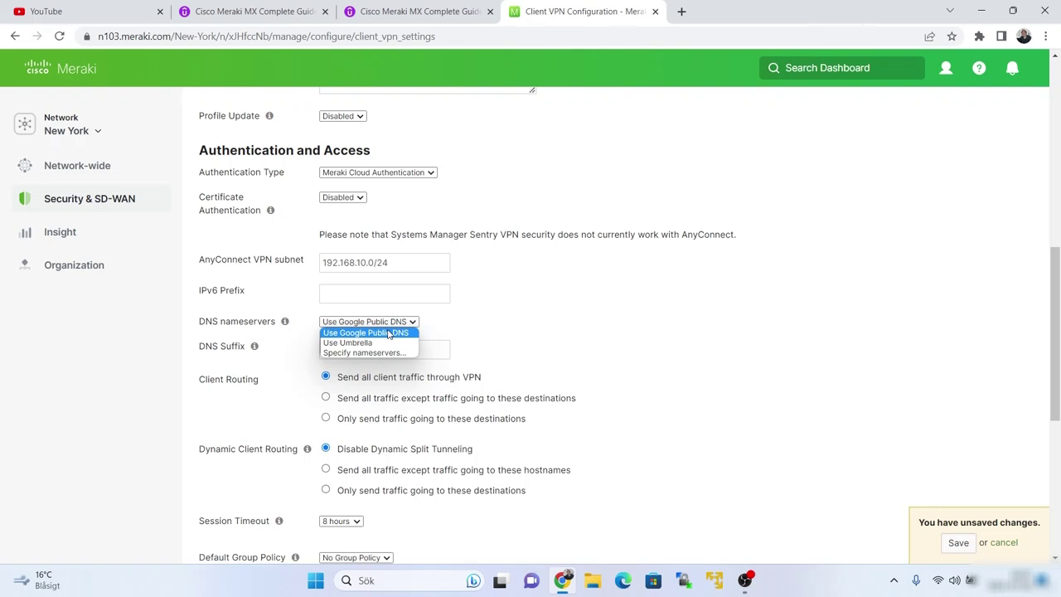
pyautogui.click(388, 333)
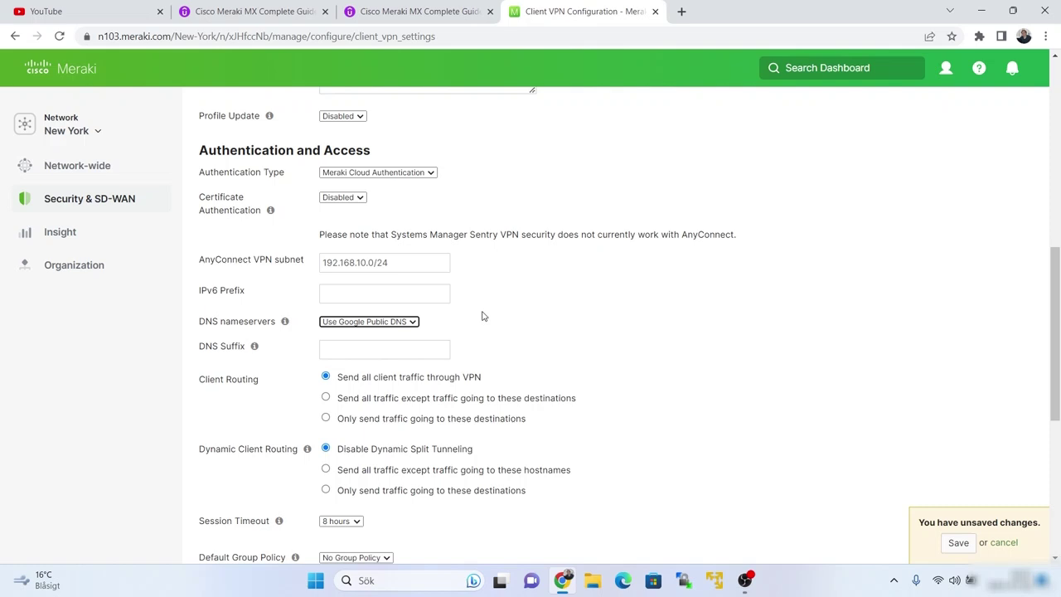
# Set Client Routing to send only listed destinations through the VPN, entering 10.0.0.0/8
pyautogui.scroll(-1, 483, 315)
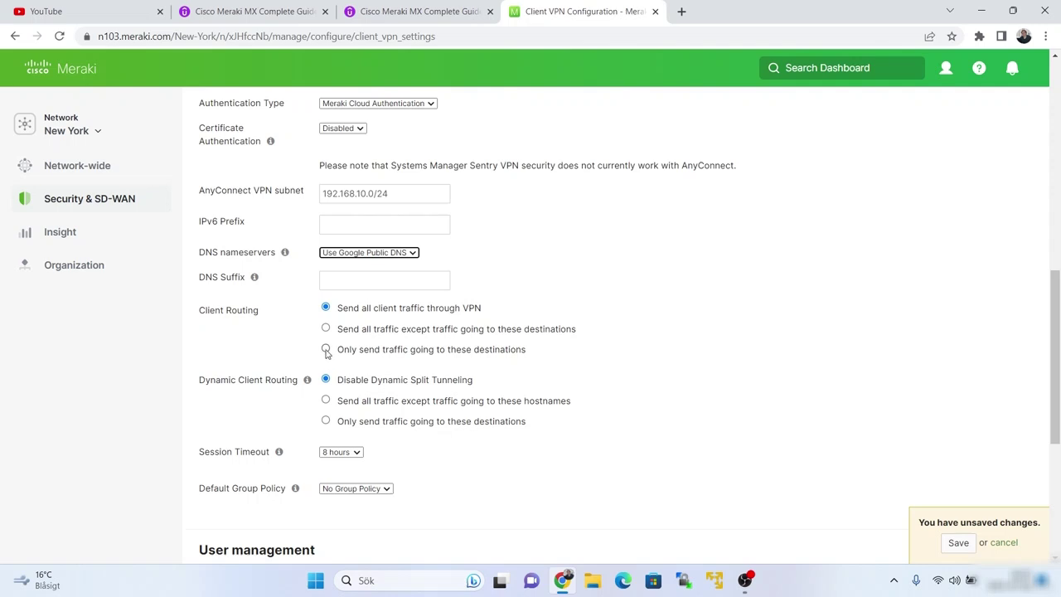
pyautogui.click(326, 349)
pyautogui.click(362, 387)
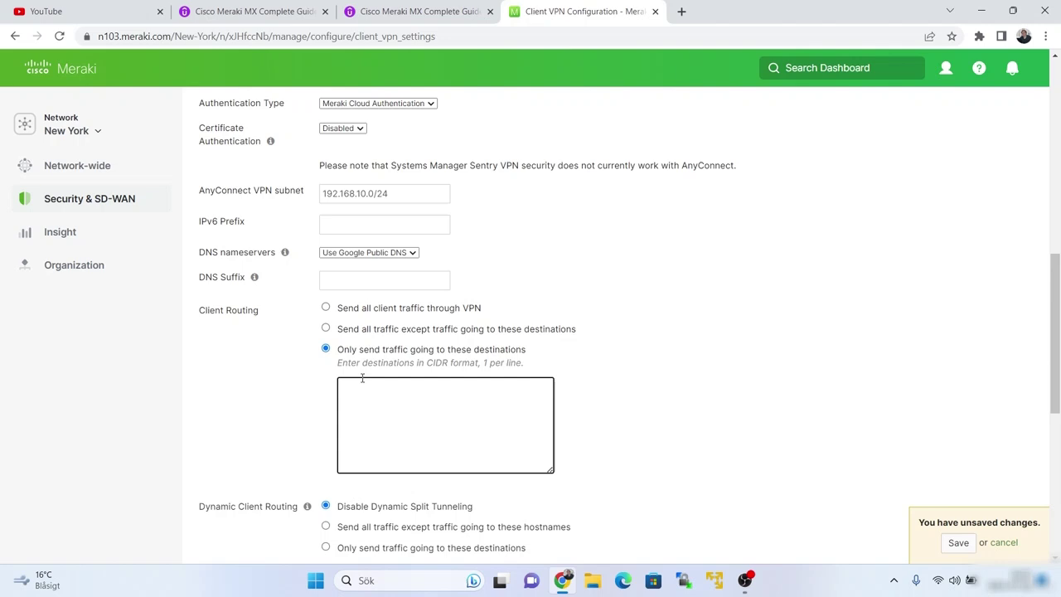
pyautogui.write('10.0.0.0/8')
# Review the VLAN subnets on Addressing & VLANs, then go back to the Client VPN page
pyautogui.moveTo(113, 199)
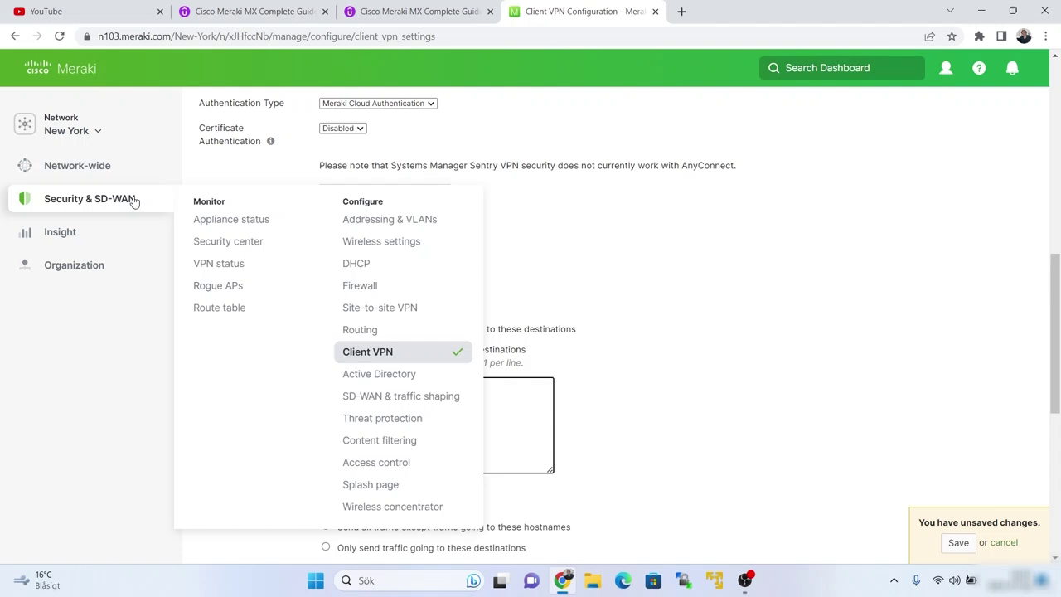
pyautogui.click(348, 220)
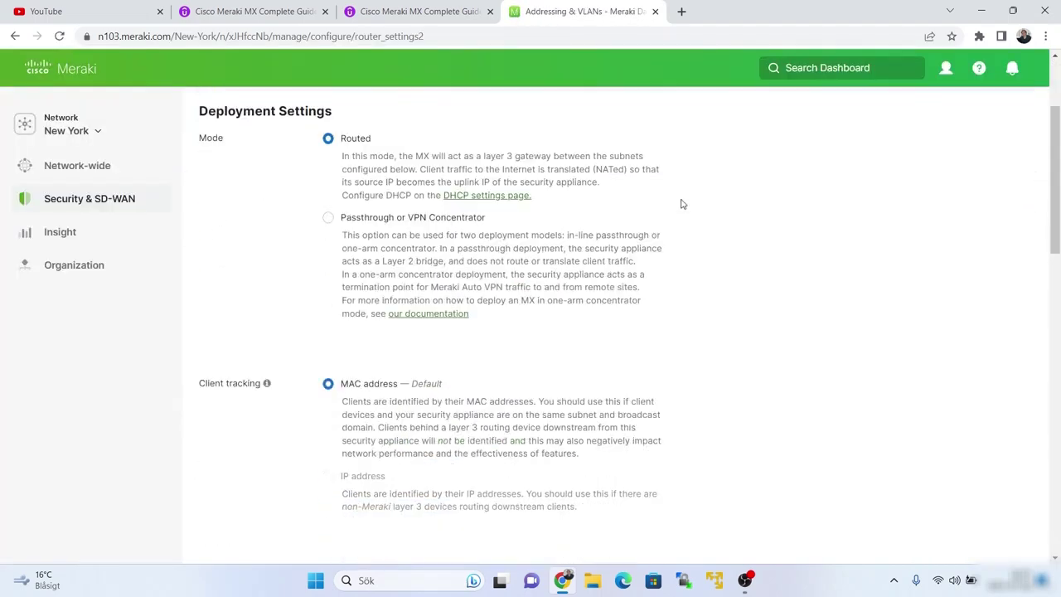
pyautogui.scroll(-1, 681, 204)
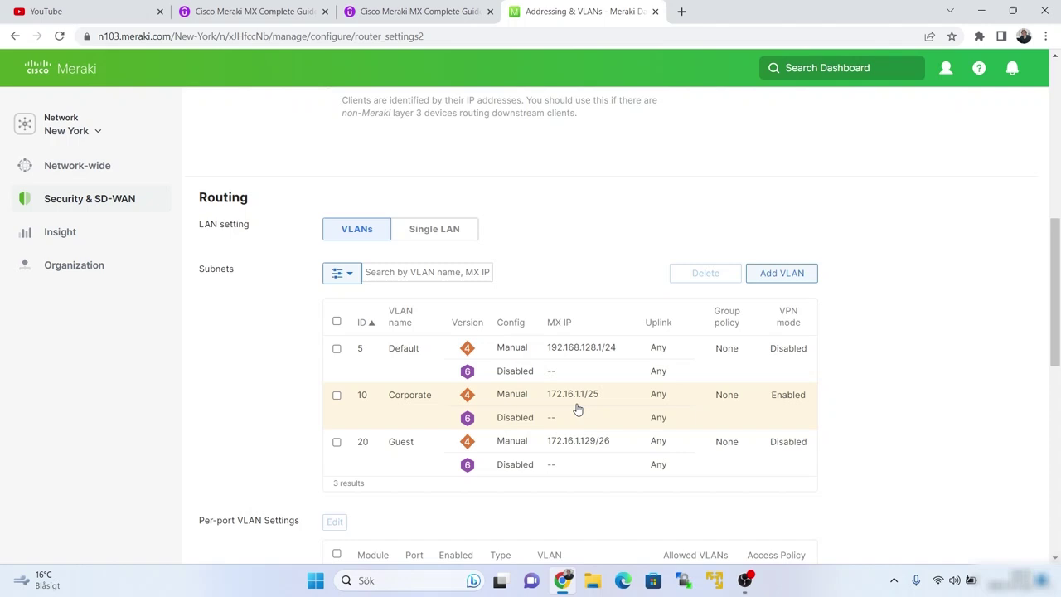
pyautogui.moveTo(116, 193)
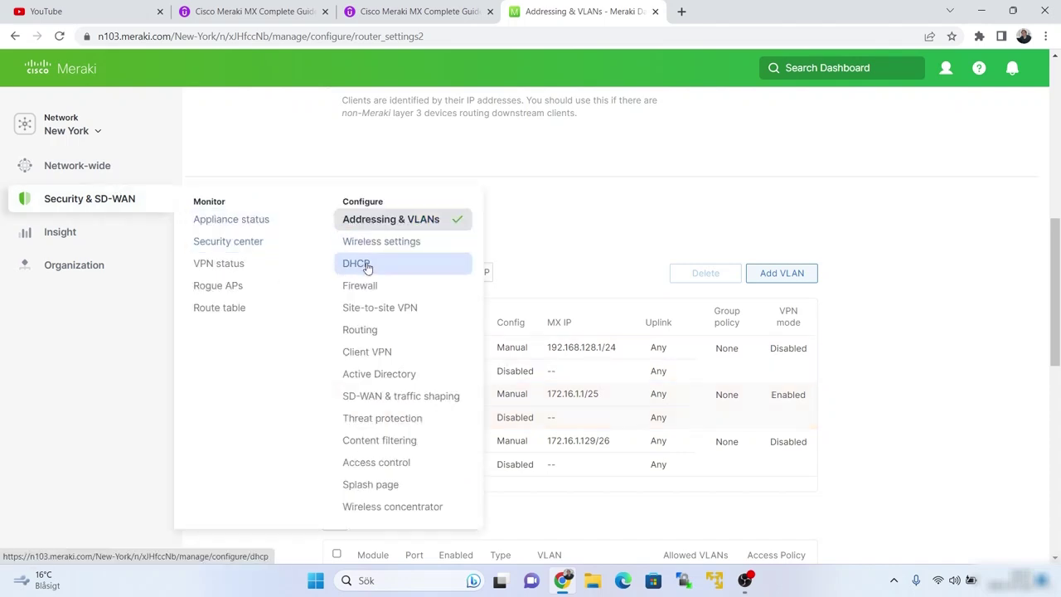
pyautogui.click(378, 363)
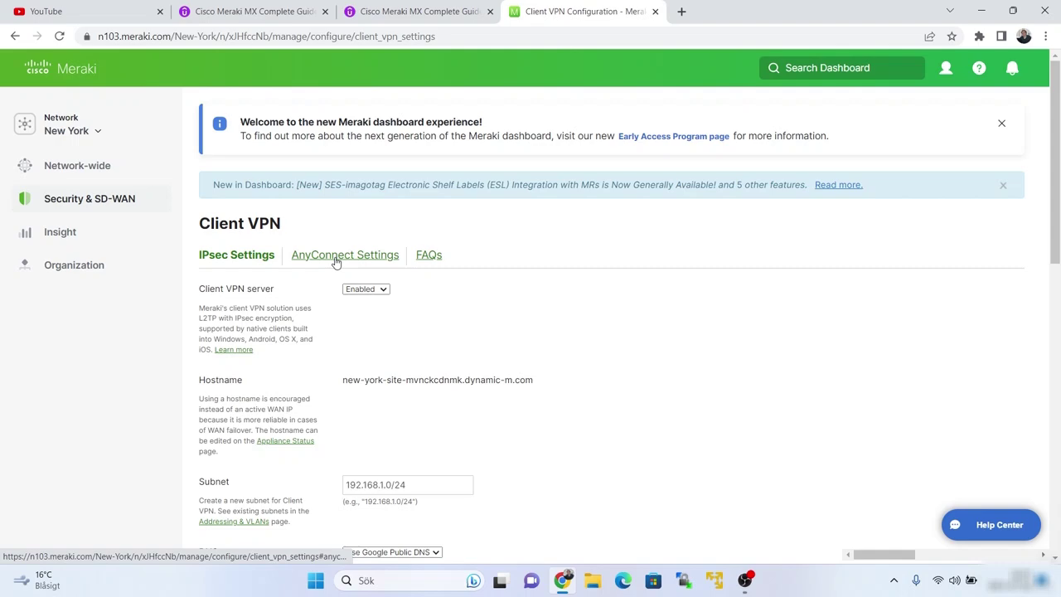
# Re-enable AnyConnect Client VPN on the AnyConnect Settings tab
pyautogui.click(338, 256)
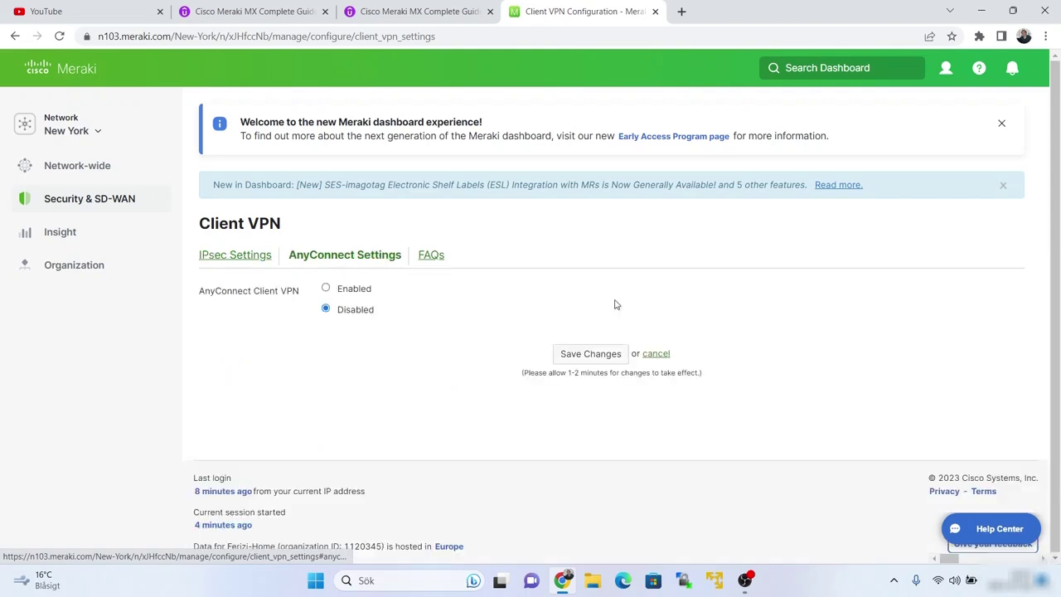
pyautogui.click(326, 287)
pyautogui.scroll(-3, 528, 284)
pyautogui.scroll(-4, 531, 286)
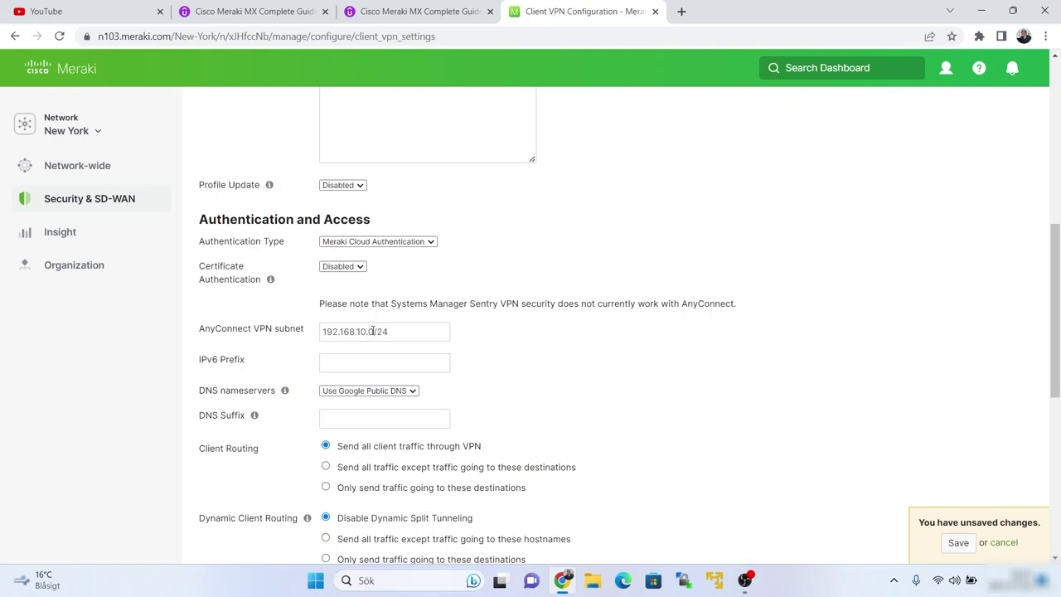
pyautogui.scroll(-2, 373, 331)
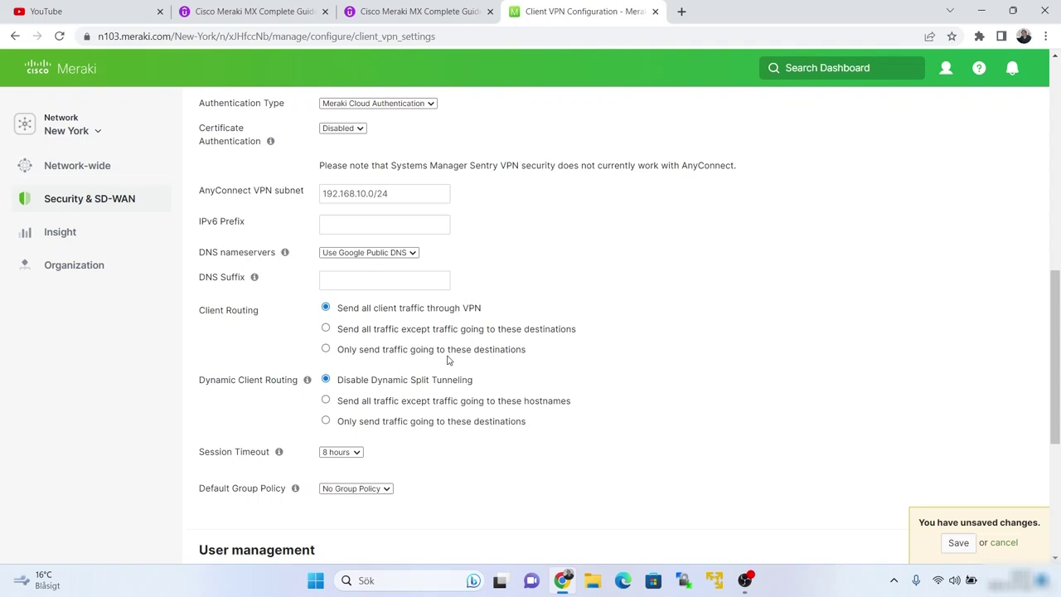
# Route only traffic for 172.16.1.0/24 through the VPN under Client Routing
pyautogui.click(325, 349)
pyautogui.click(387, 390)
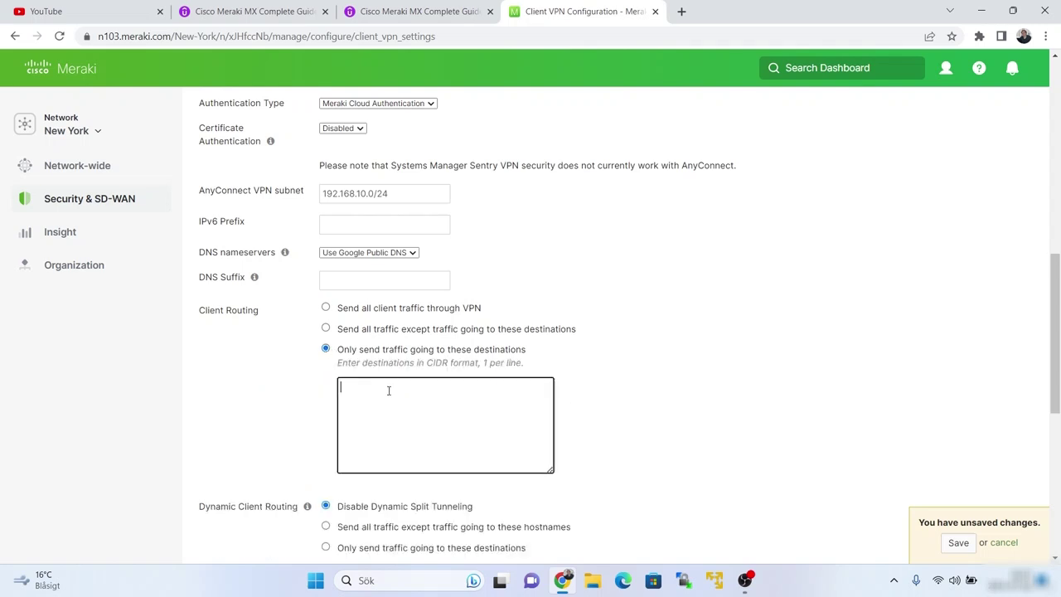
pyautogui.write('172.16.')
pyautogui.write('1.0')
pyautogui.write('/23')
pyautogui.click(644, 365)
pyautogui.moveTo(401, 396); pyautogui.dragTo(329, 391)
pyautogui.click(421, 396)
pyautogui.scroll(-1, 421, 396)
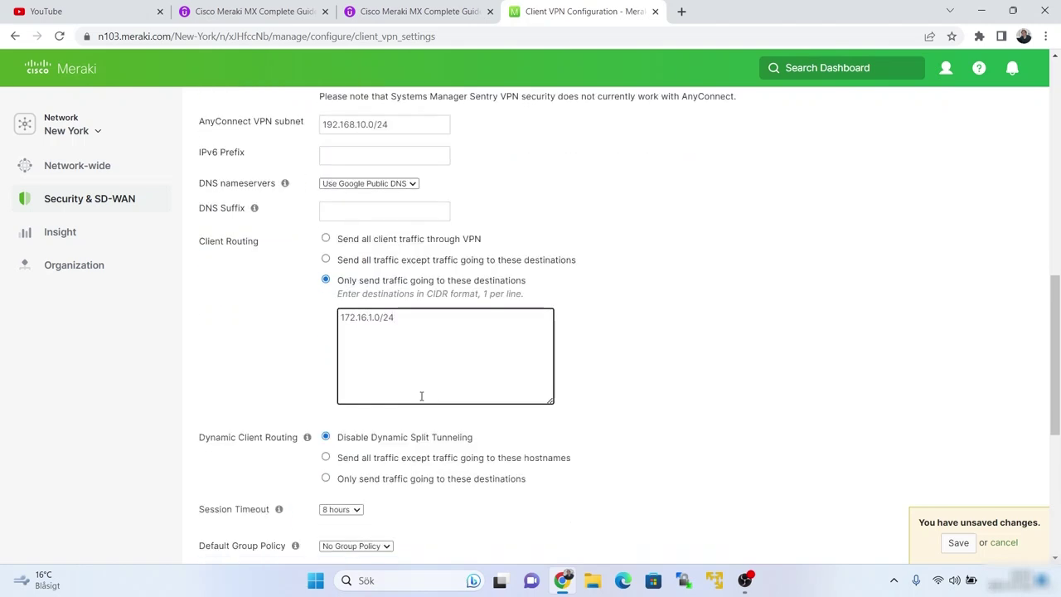
pyautogui.moveTo(307, 439)
pyautogui.scroll(-1, 321, 416)
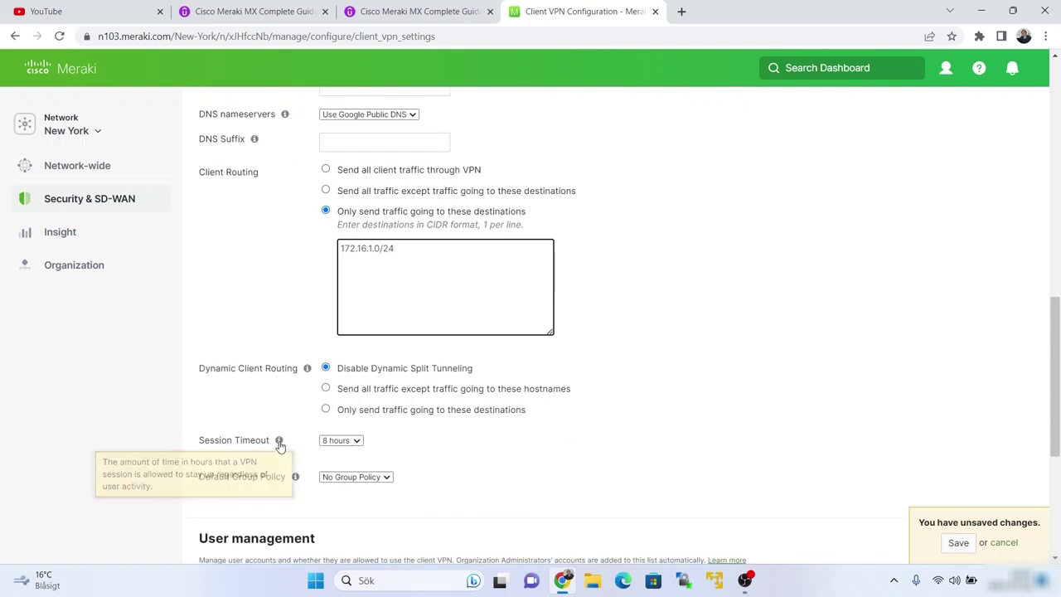
pyautogui.click(355, 441)
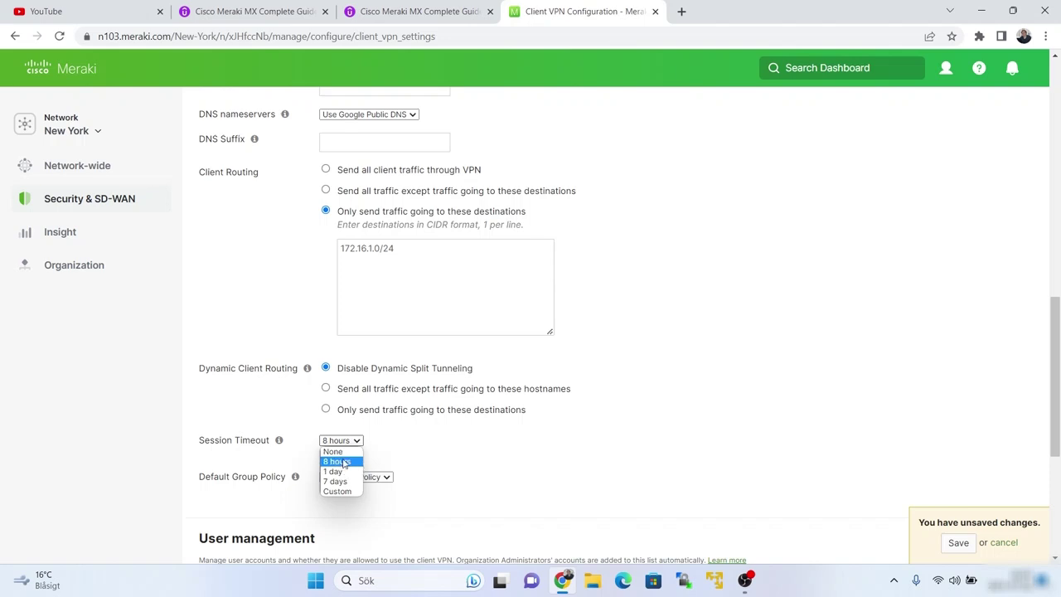
pyautogui.click(344, 463)
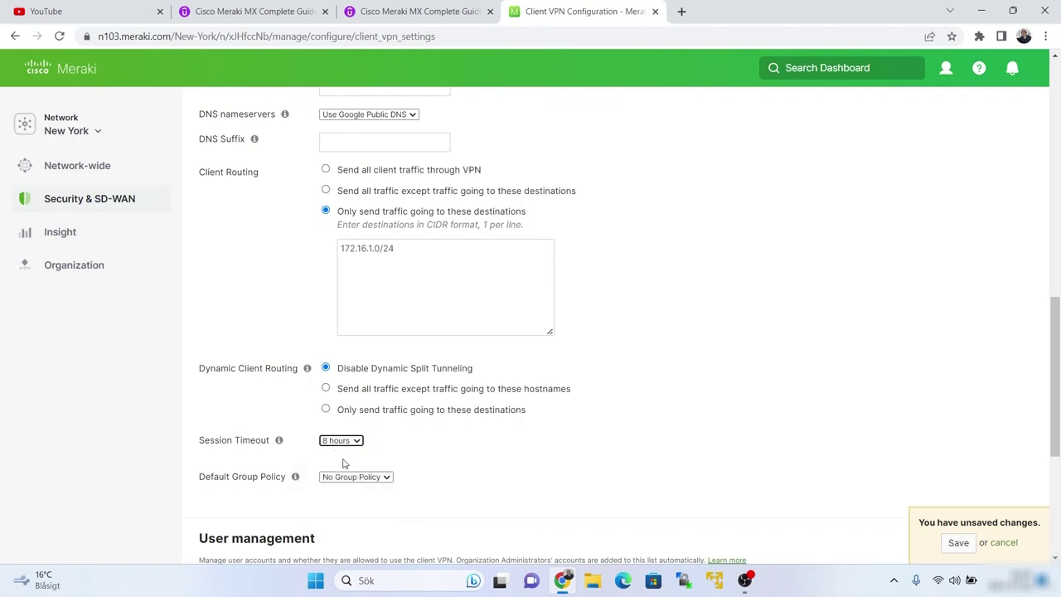
pyautogui.scroll(-1, 344, 463)
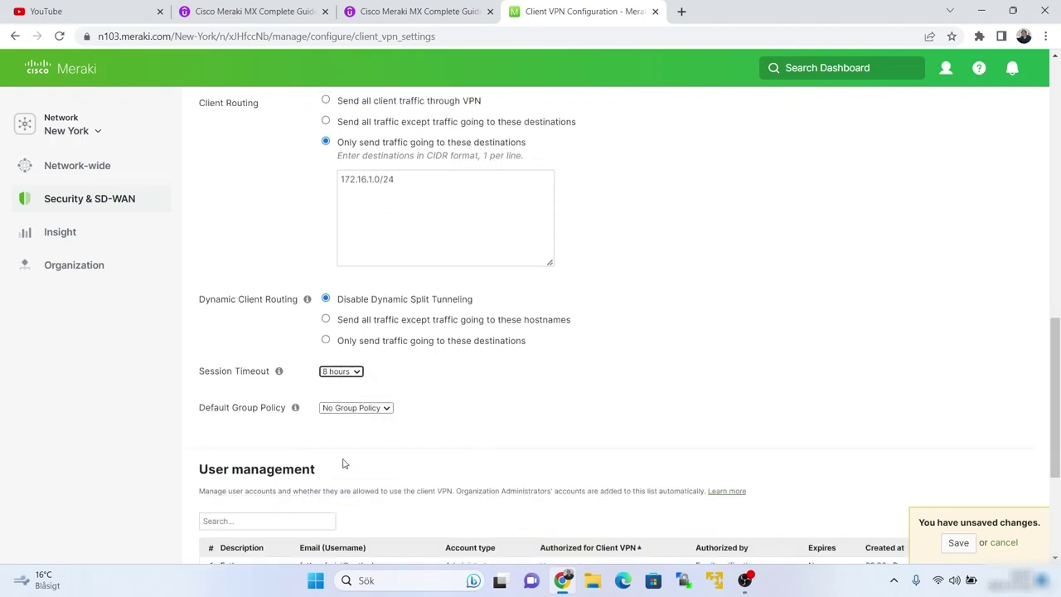
pyautogui.click(380, 409)
pyautogui.click(380, 411)
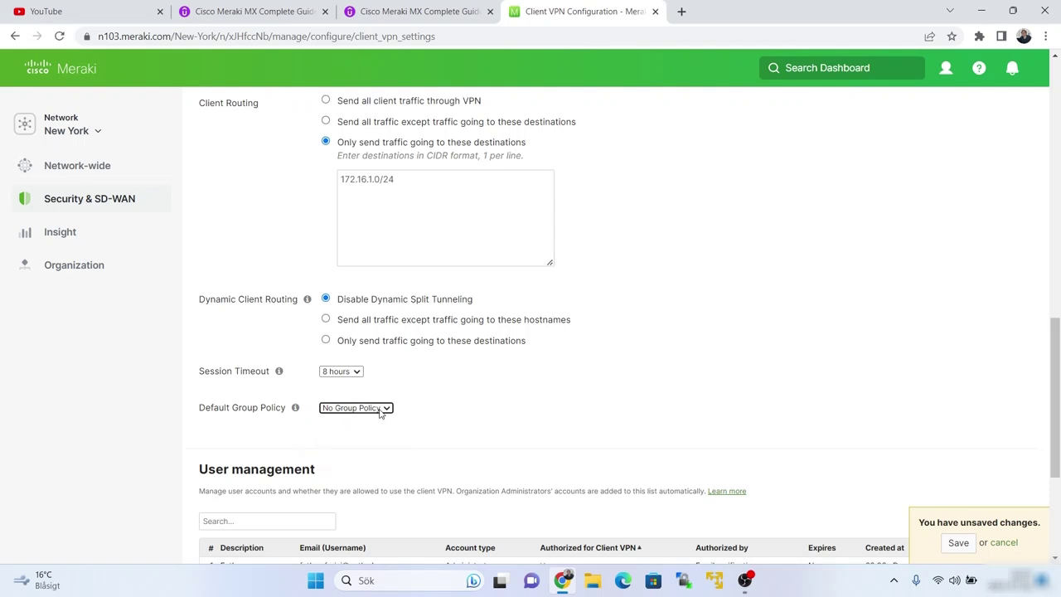
pyautogui.scroll(-1, 380, 413)
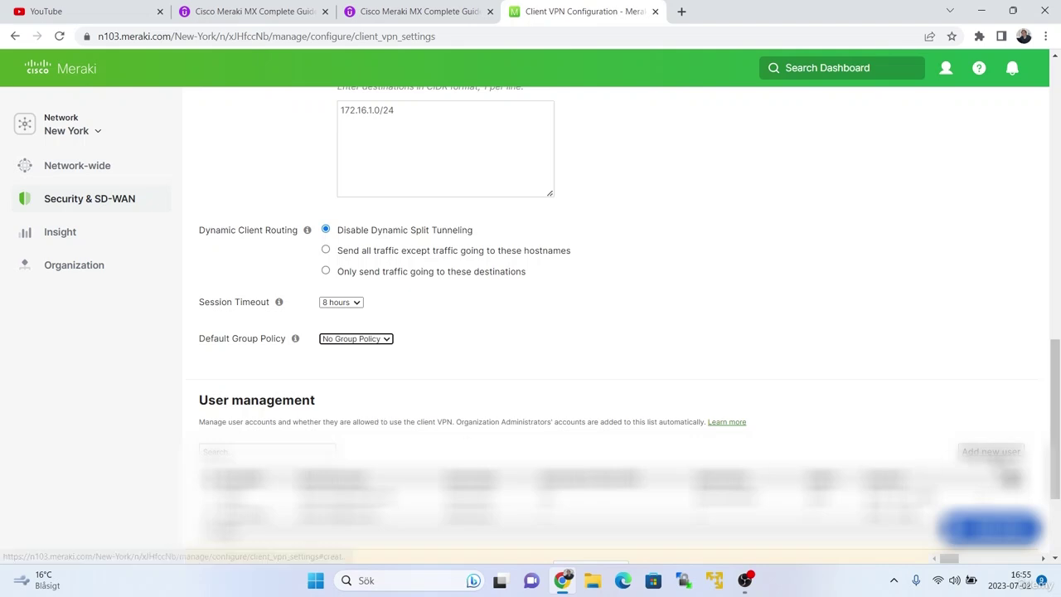
# Look over the Create user form, close it without adding anyone, and save the VPN settings
pyautogui.click(991, 451)
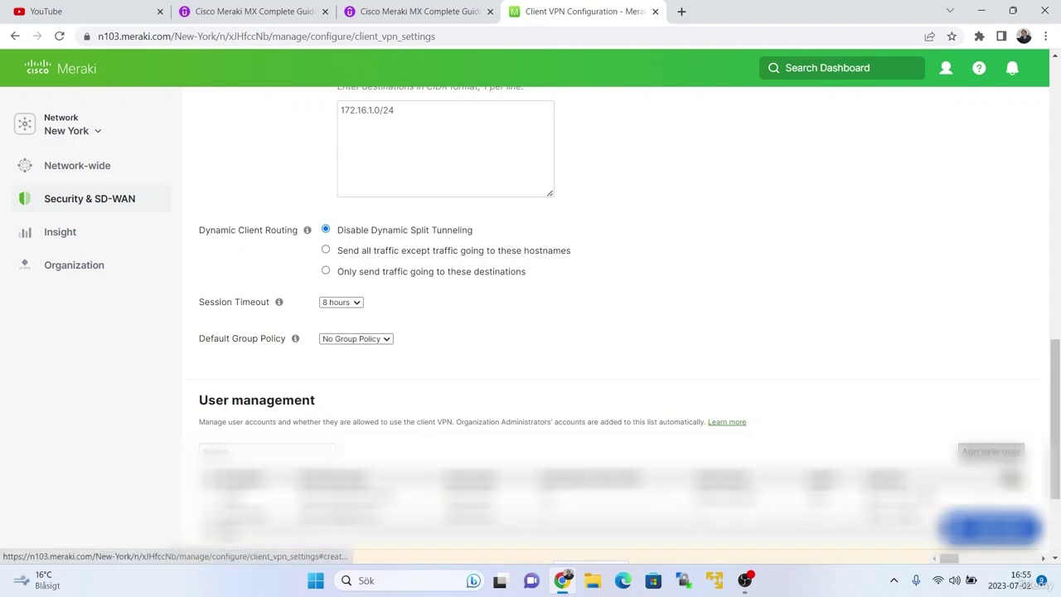
pyautogui.click(990, 452)
pyautogui.click(429, 303)
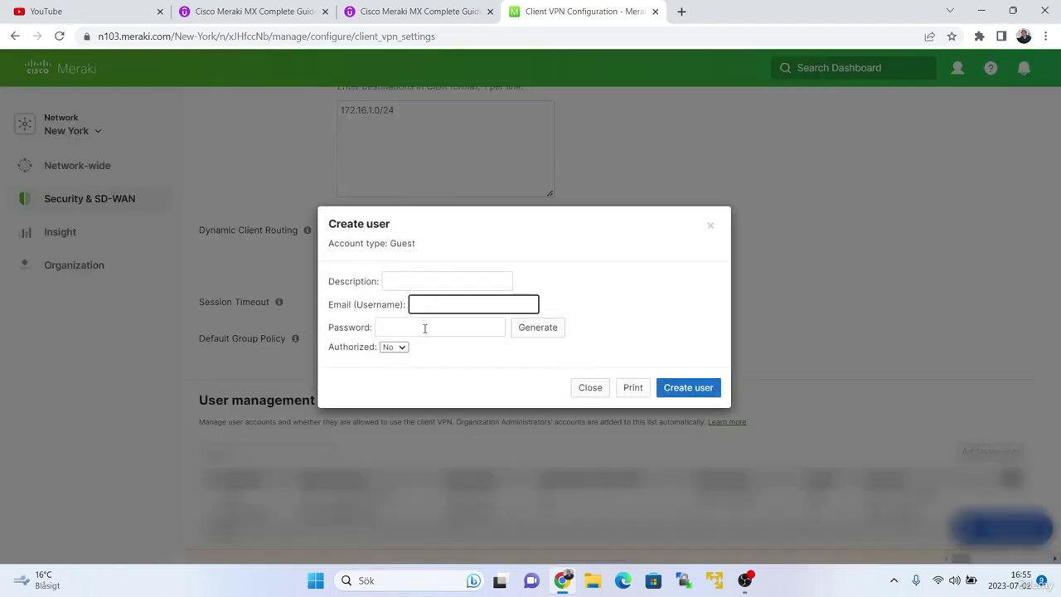
pyautogui.click(407, 329)
pyautogui.click(396, 347)
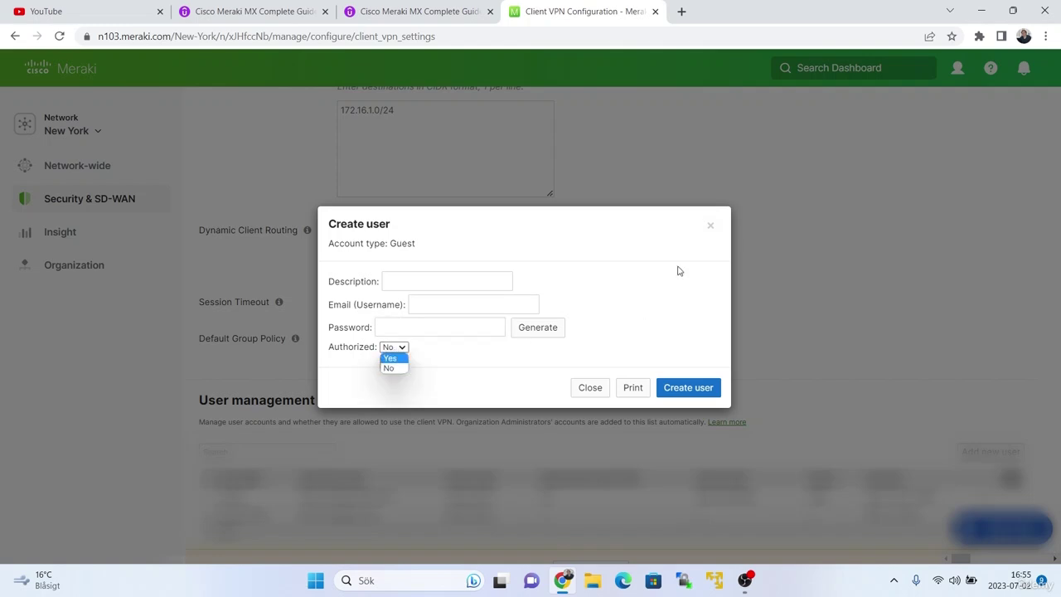
pyautogui.click(710, 225)
pyautogui.scroll(-2, 767, 372)
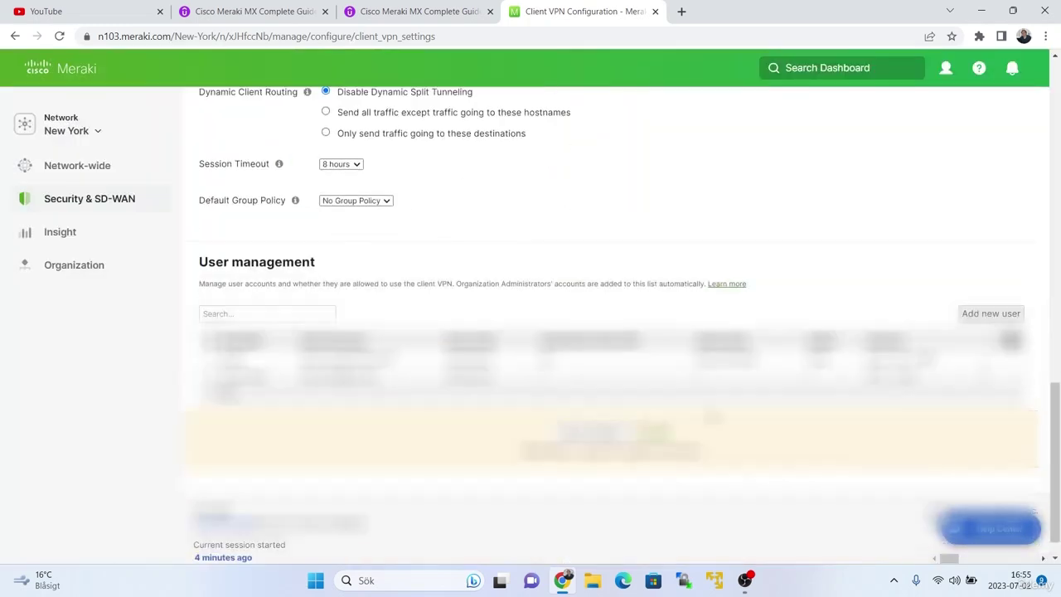
pyautogui.click(573, 430)
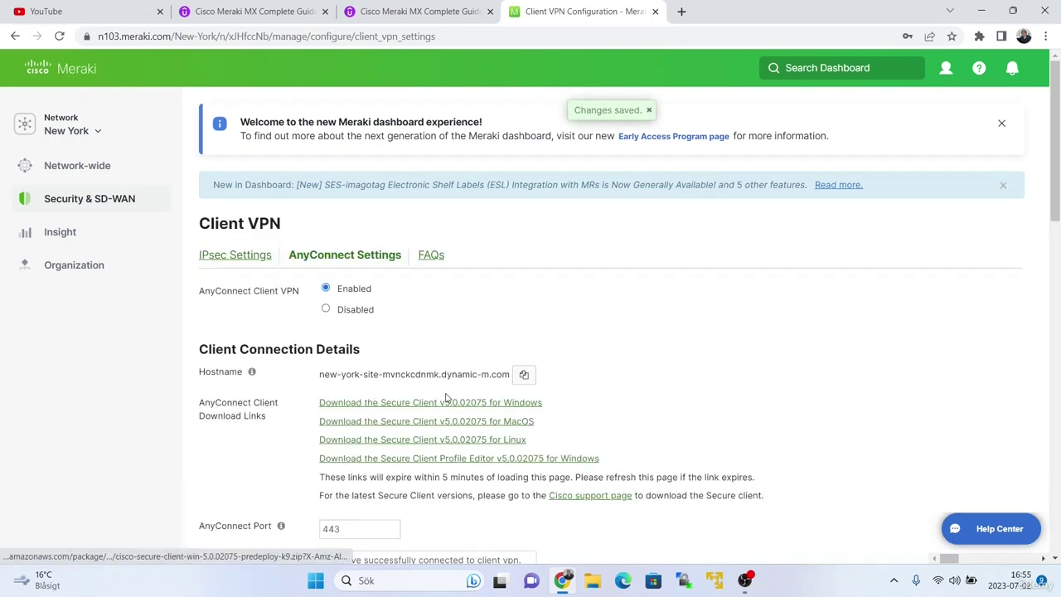
# Copy the VPN server hostname and launch Cisco Secure Client from Windows search
pyautogui.click(522, 377)
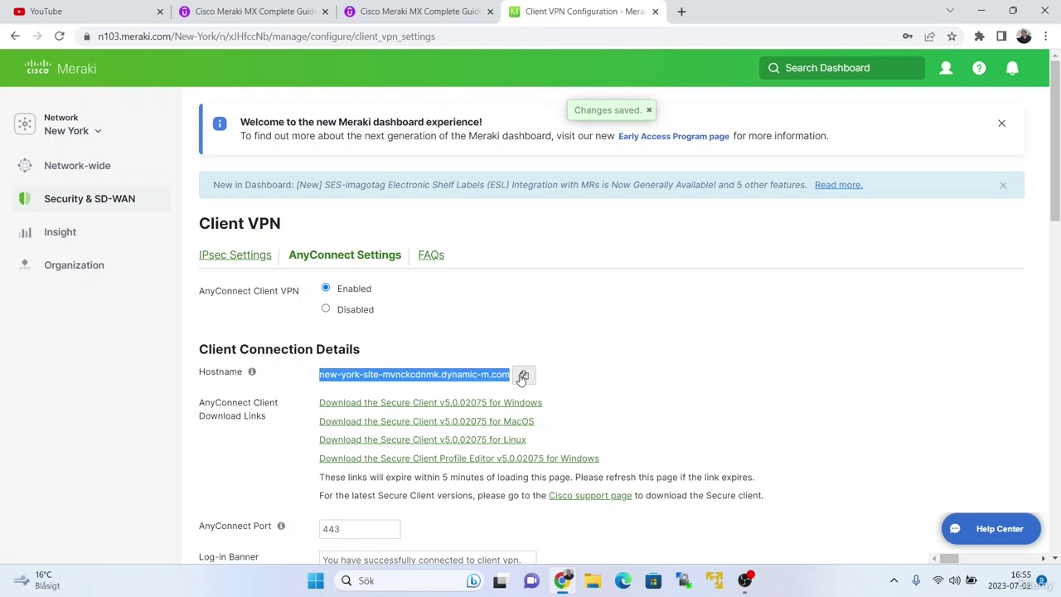
pyautogui.click(414, 580)
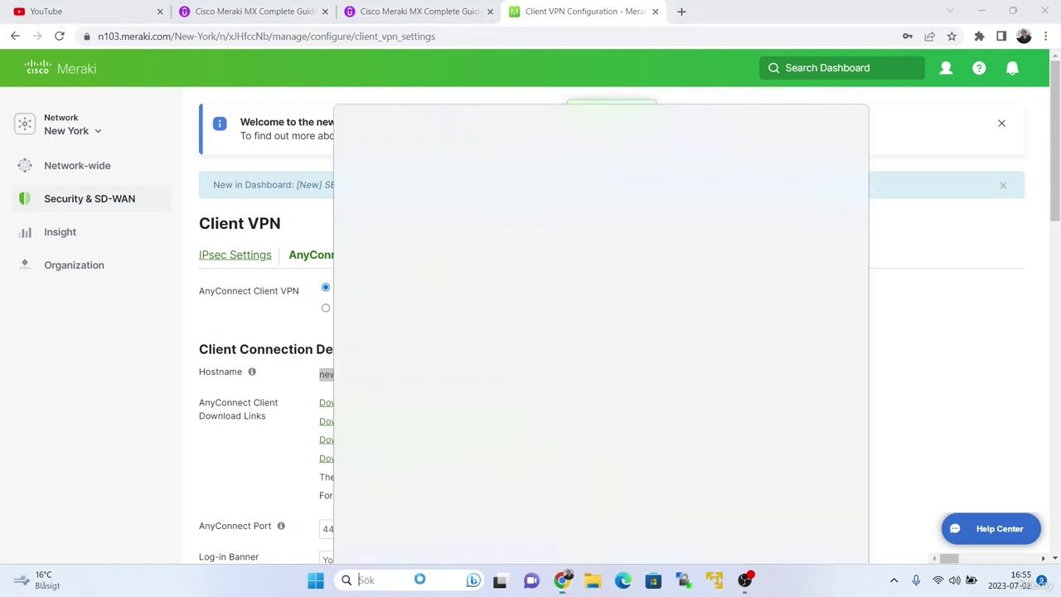
pyautogui.write('anu')
pyautogui.press('BackSpace')
pyautogui.press('BackSpace')
pyautogui.press('BackSpace')
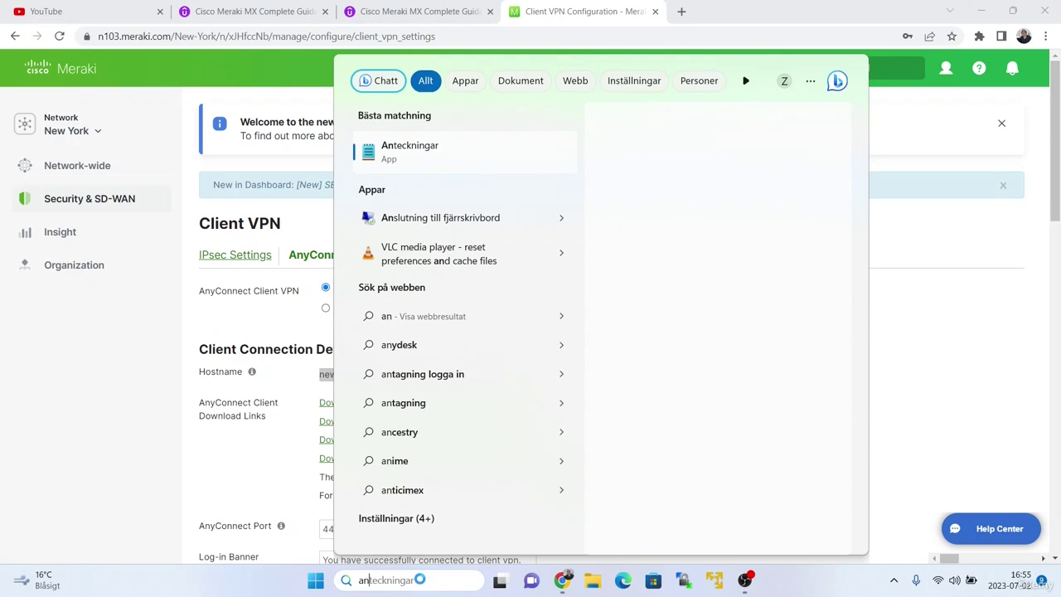
pyautogui.write('sec')
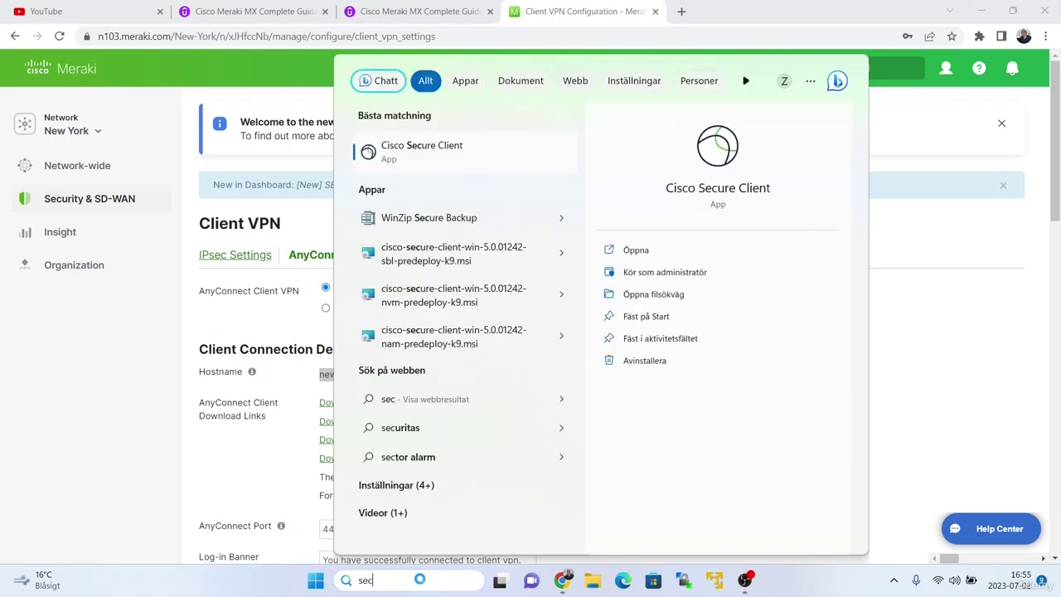
pyautogui.click(420, 580)
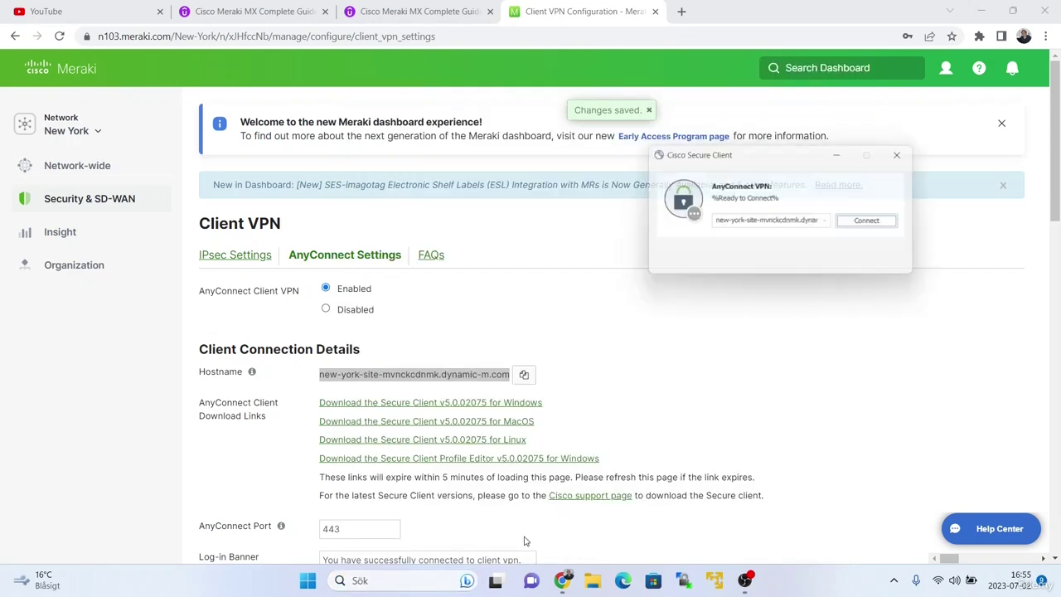
# Replace the server address with the copied hostname and connect
pyautogui.doubleClick(802, 222)
pyautogui.click(803, 221)
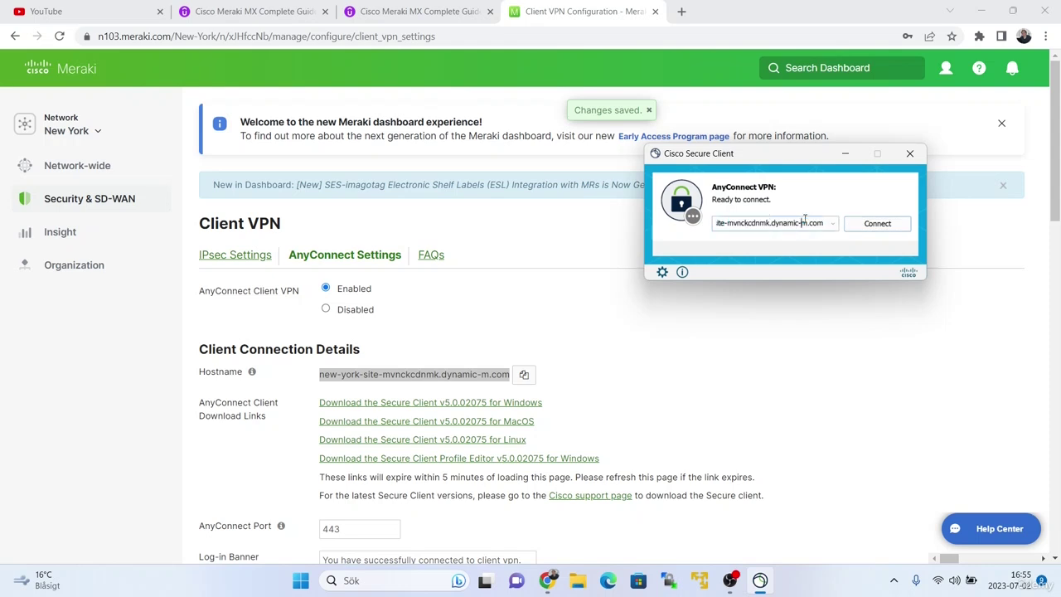
pyautogui.hotkey('ctrl', 'a')
pyautogui.press('BackSpace')
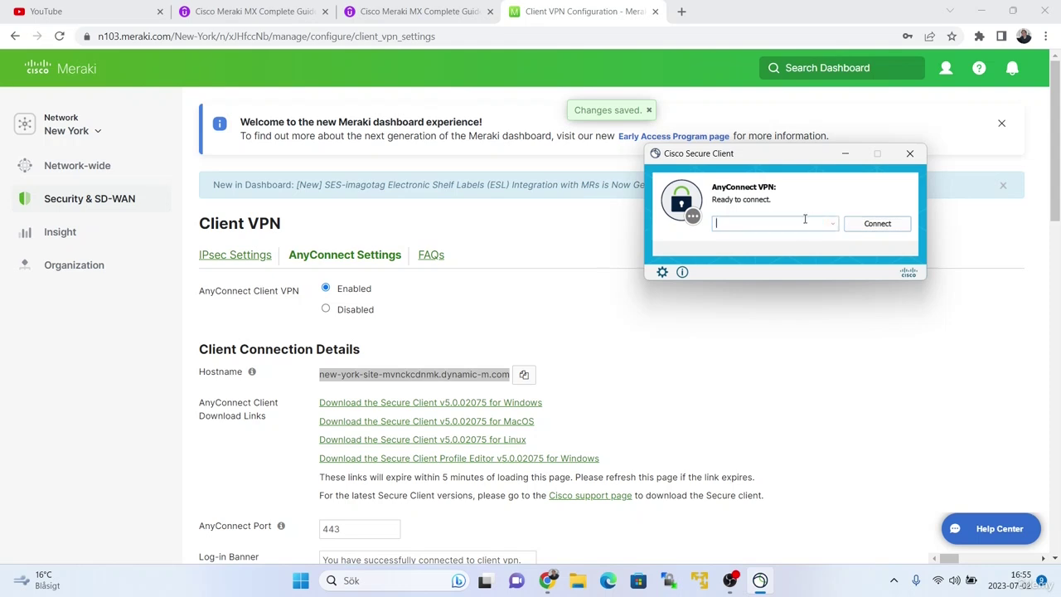
pyautogui.hotkey('ctrl', 'v')
pyautogui.press('Return')
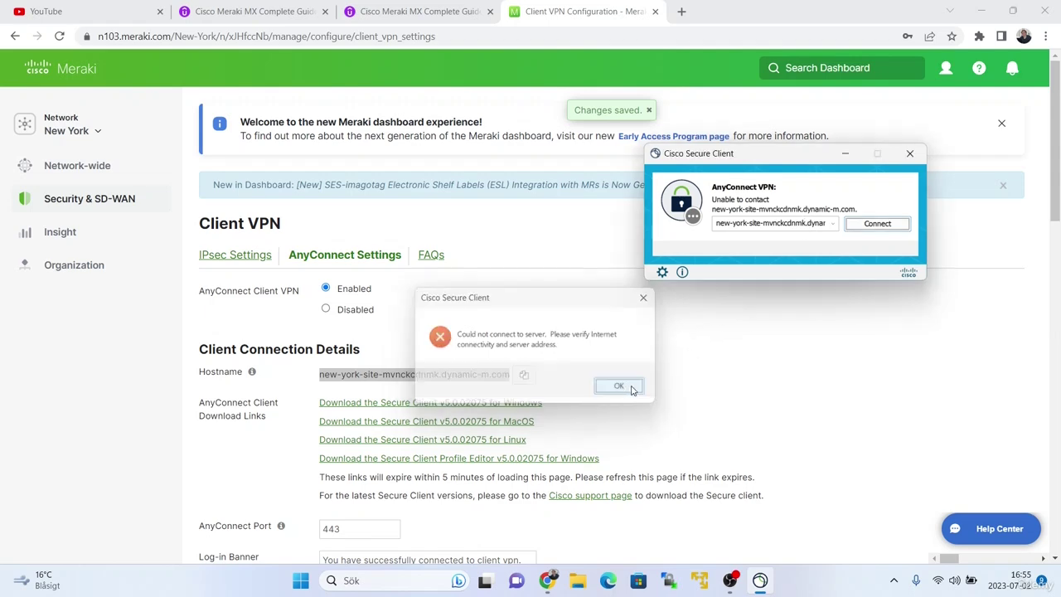
# Dismiss the connection error and check network status in quick settings
pyautogui.click(620, 387)
pyautogui.scroll(-4, 631, 390)
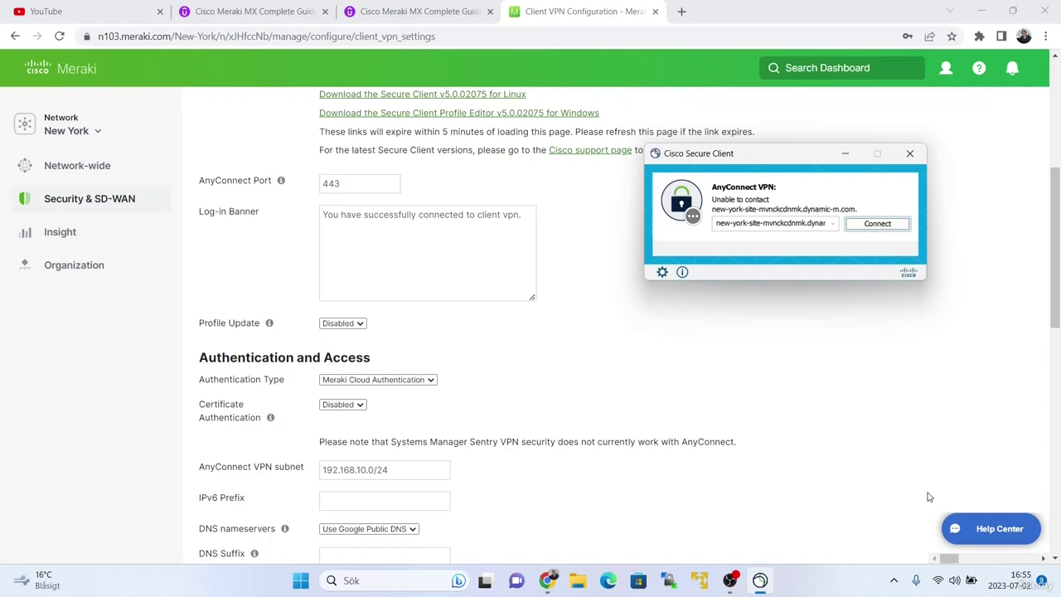
pyautogui.click(936, 579)
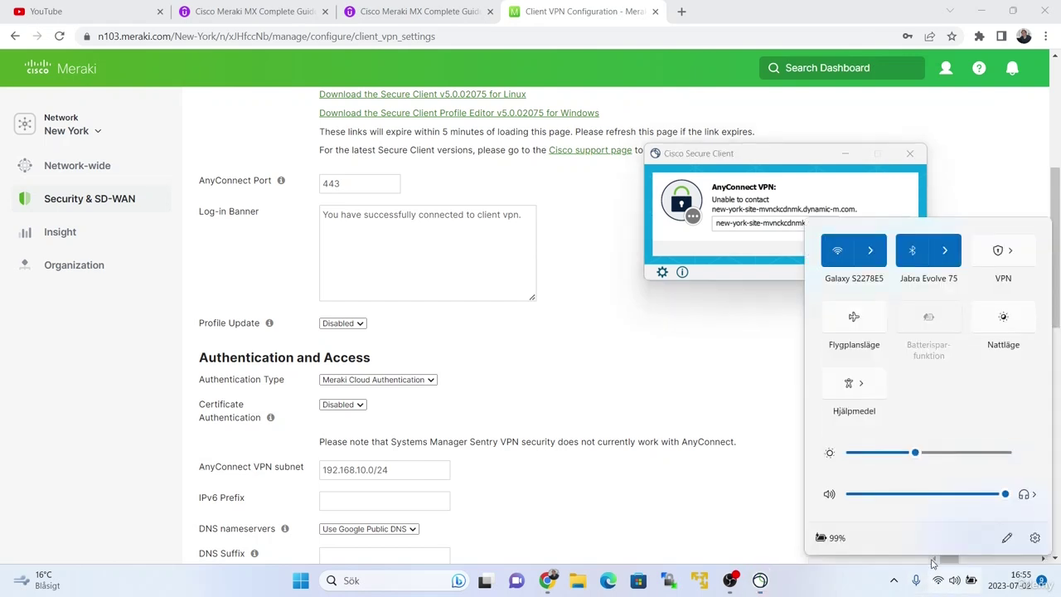
pyautogui.click(753, 249)
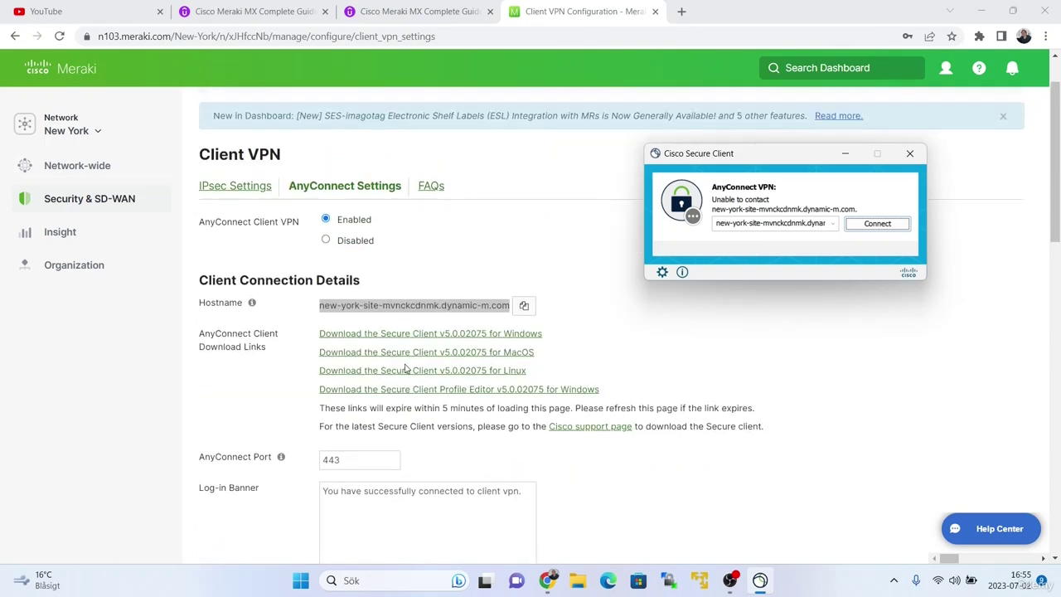
# Replace the server address with the full dynamic-m.com hostname and start connecting
pyautogui.doubleClick(766, 224)
pyautogui.click(766, 224)
pyautogui.doubleClick(766, 224)
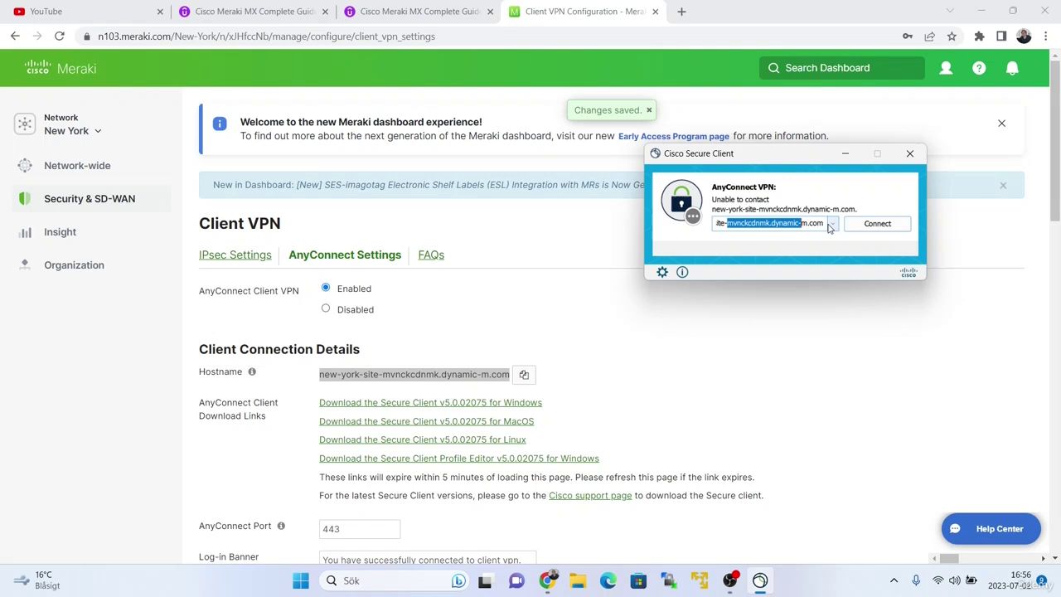
pyautogui.click(825, 224)
pyautogui.moveTo(825, 224); pyautogui.dragTo(654, 223)
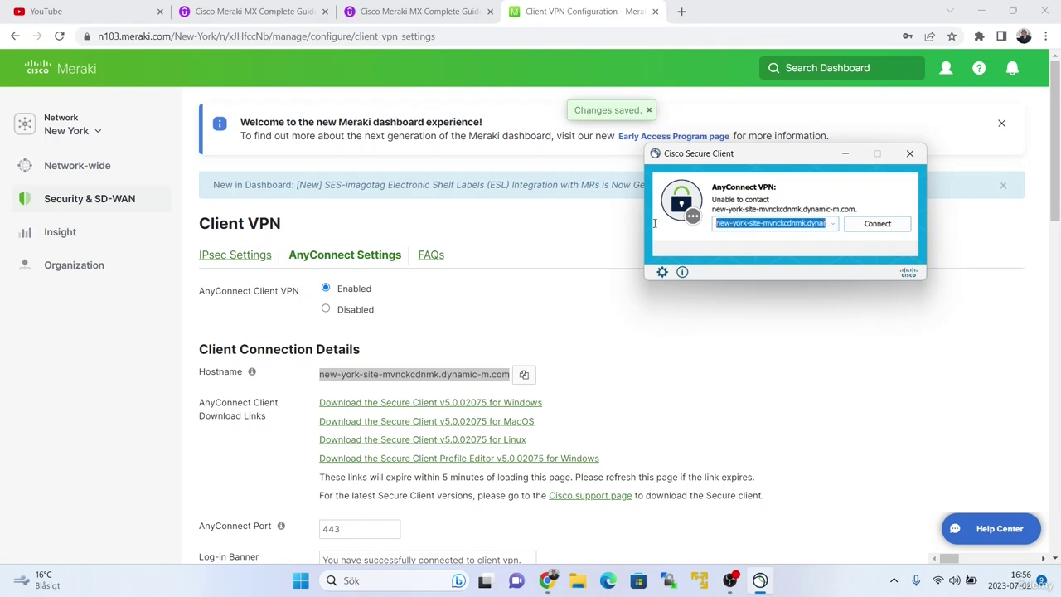
pyautogui.press('BackSpace')
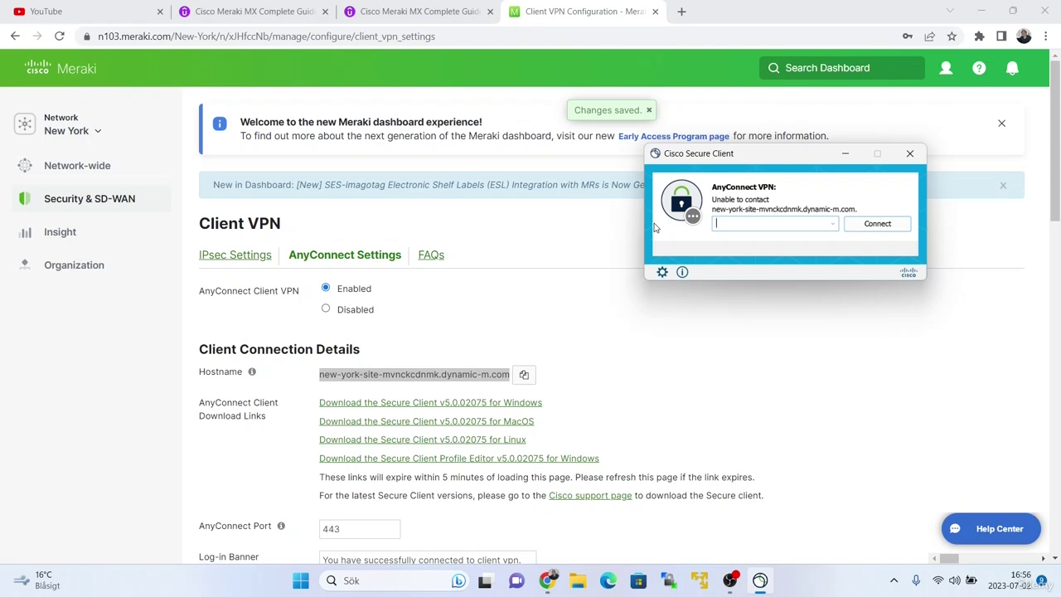
pyautogui.hotkey('ctrl', 'v')
pyautogui.press('Return')
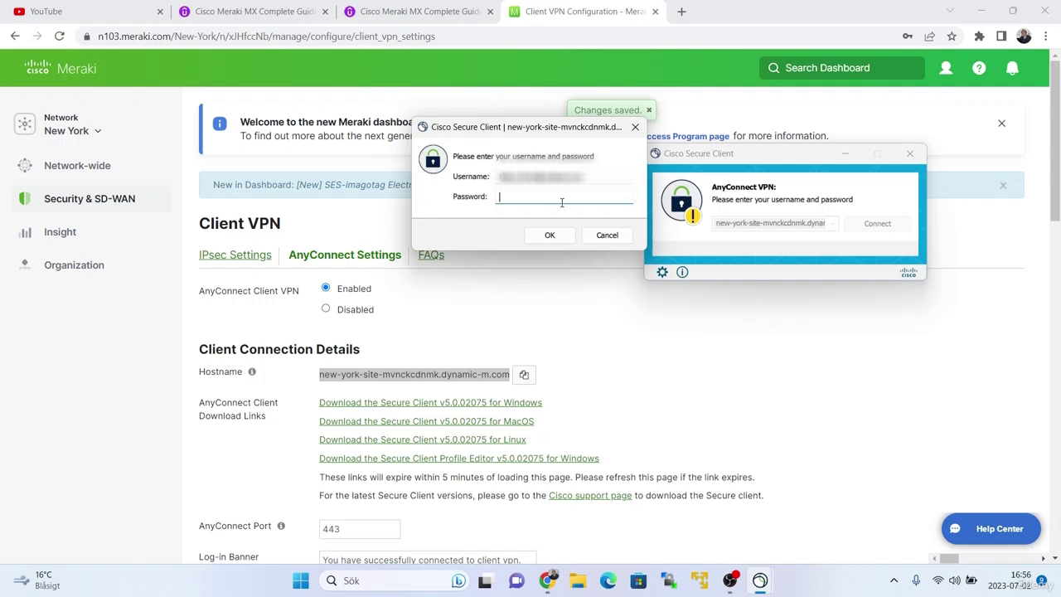
# Sign in with the VPN account password and accept the login banner
pyautogui.click(558, 199)
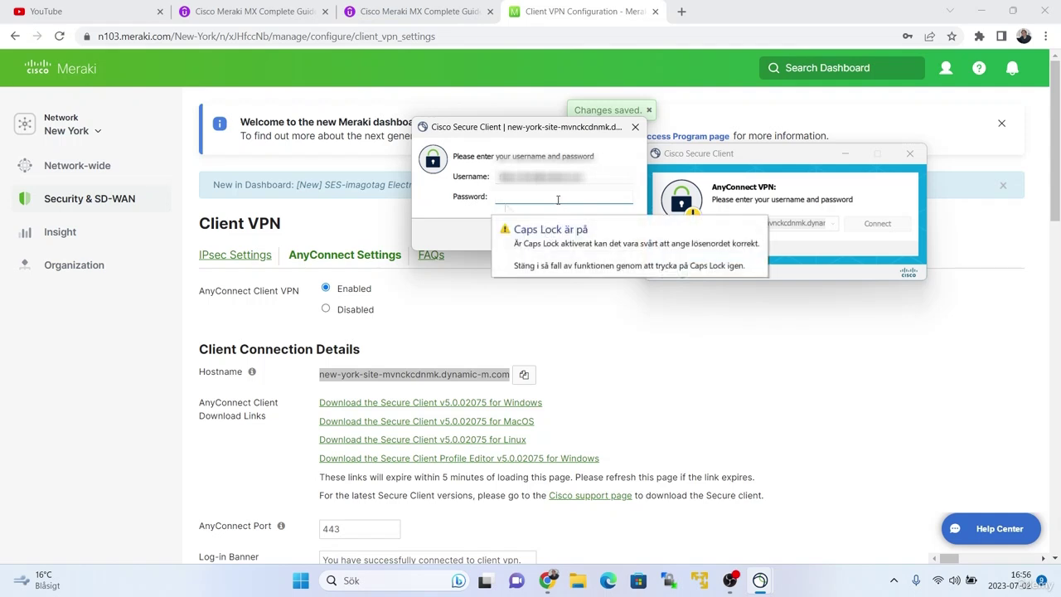
pyautogui.write('*****')
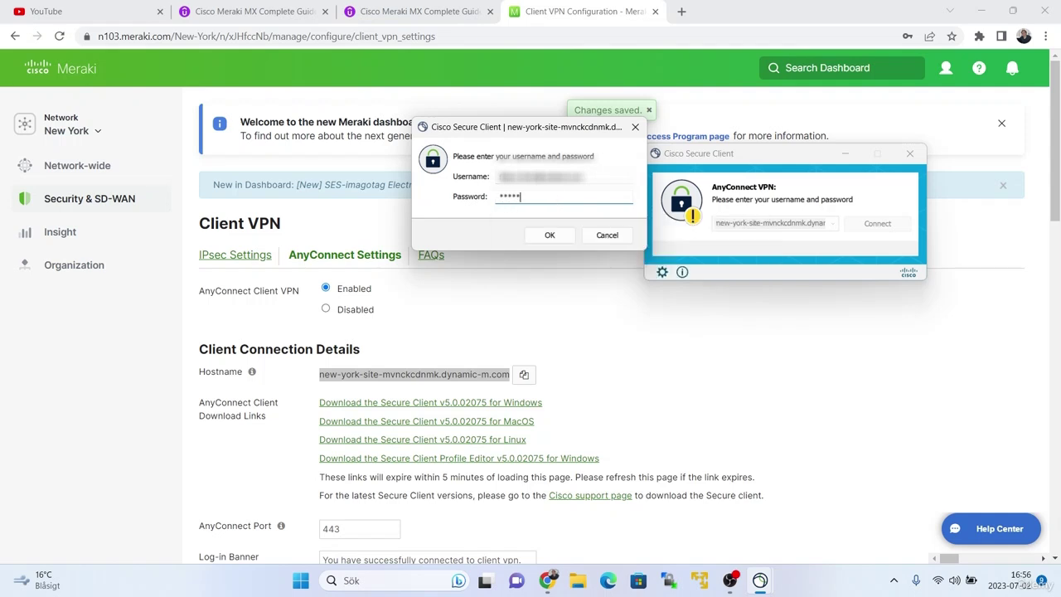
pyautogui.press('Return')
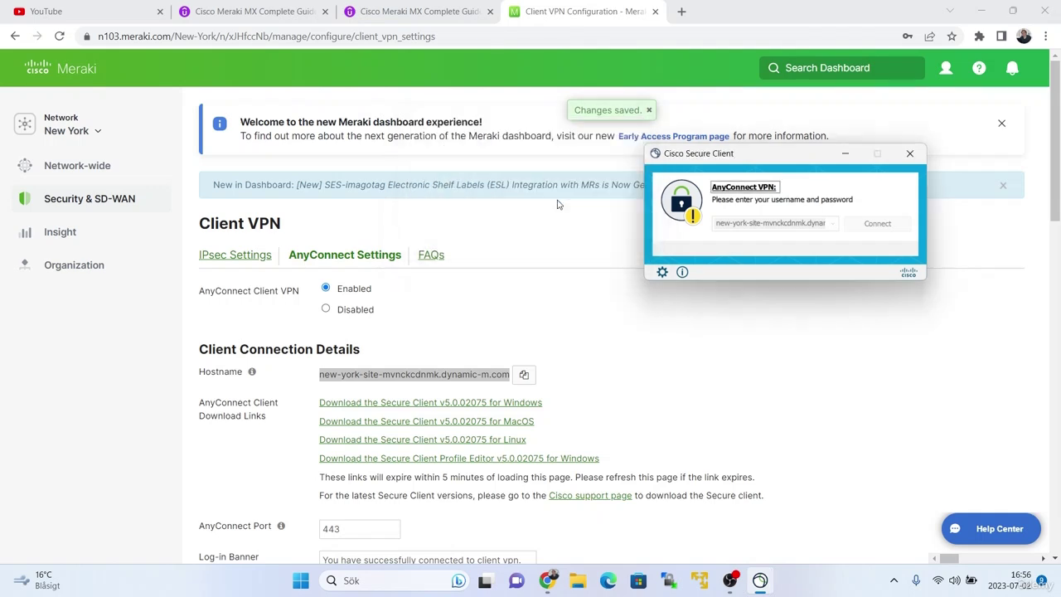
pyautogui.press('Return')
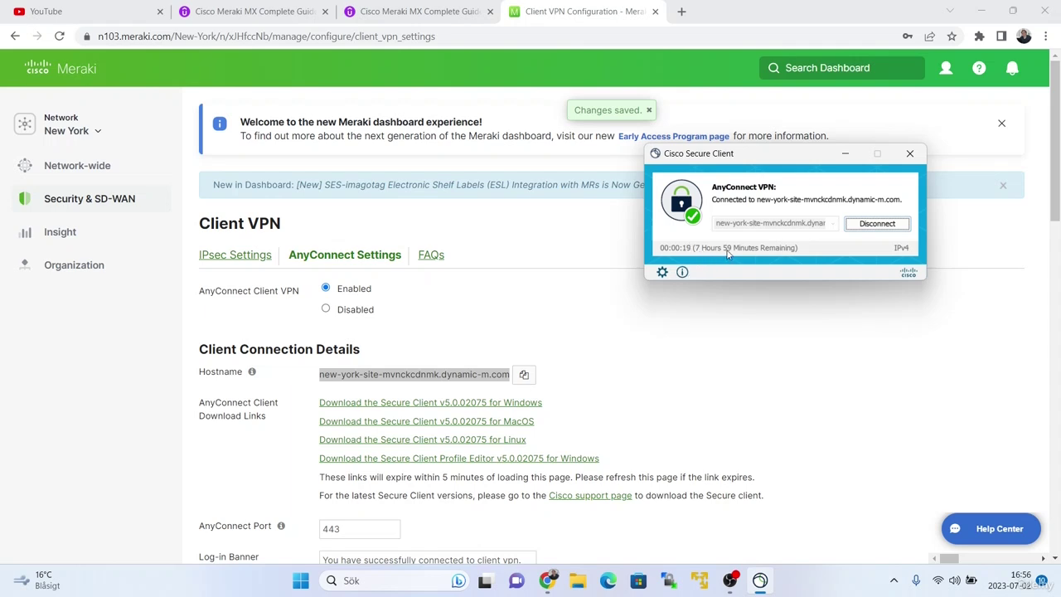
# Check Route Details for secured 172.16.1.0/24 and non-secured 0.0.0.0/0, then return to Statistics
pyautogui.click(663, 273)
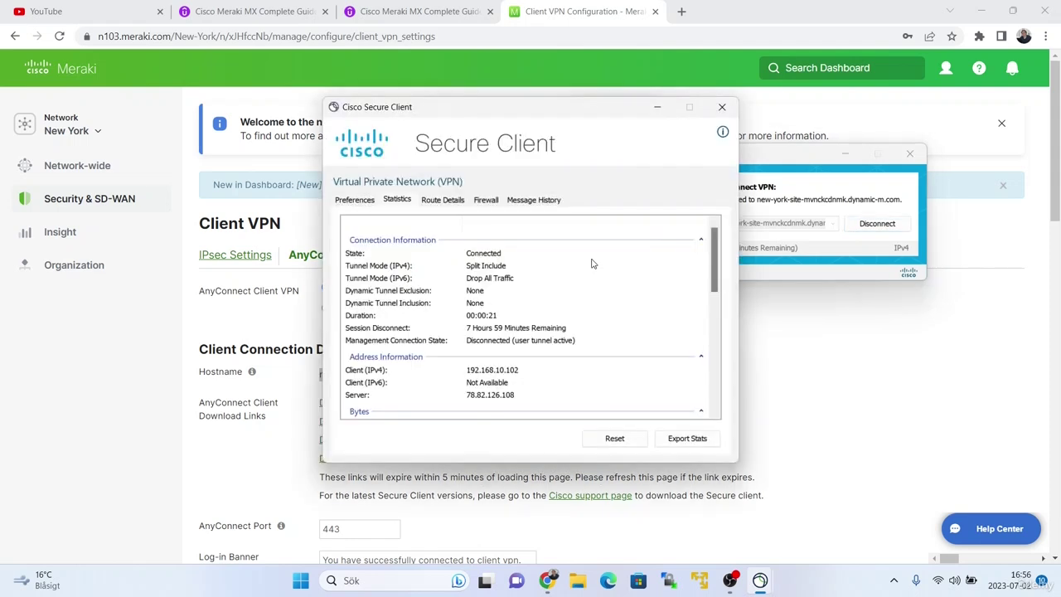
pyautogui.click(440, 200)
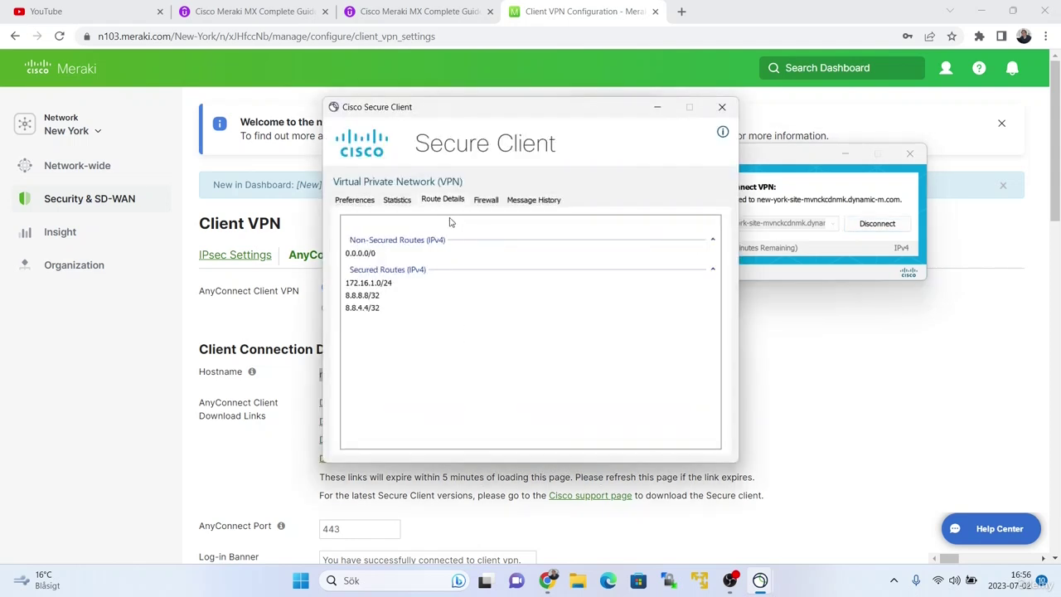
pyautogui.click(361, 285)
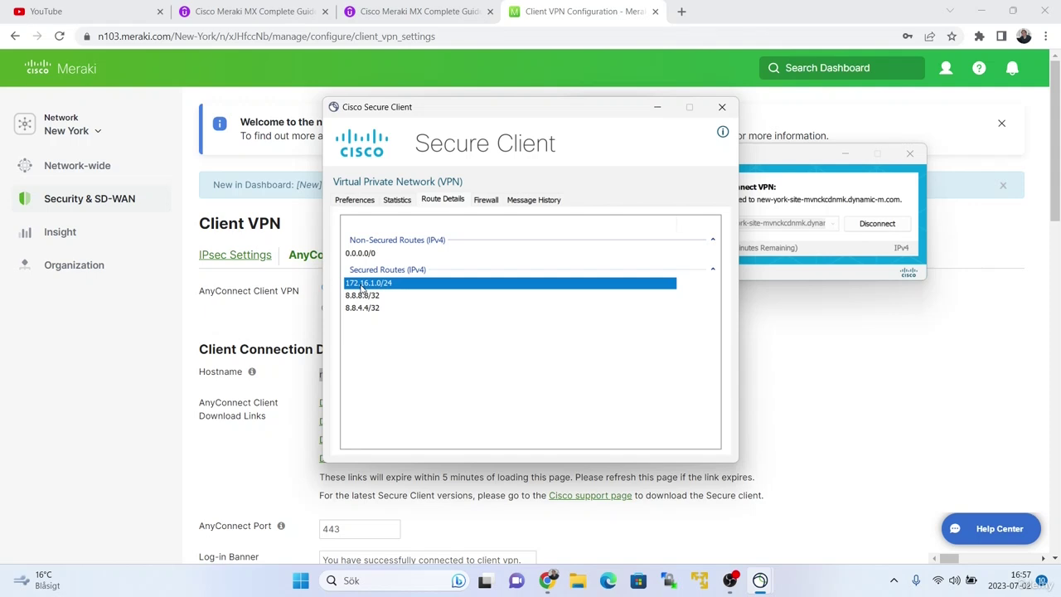
pyautogui.click(356, 254)
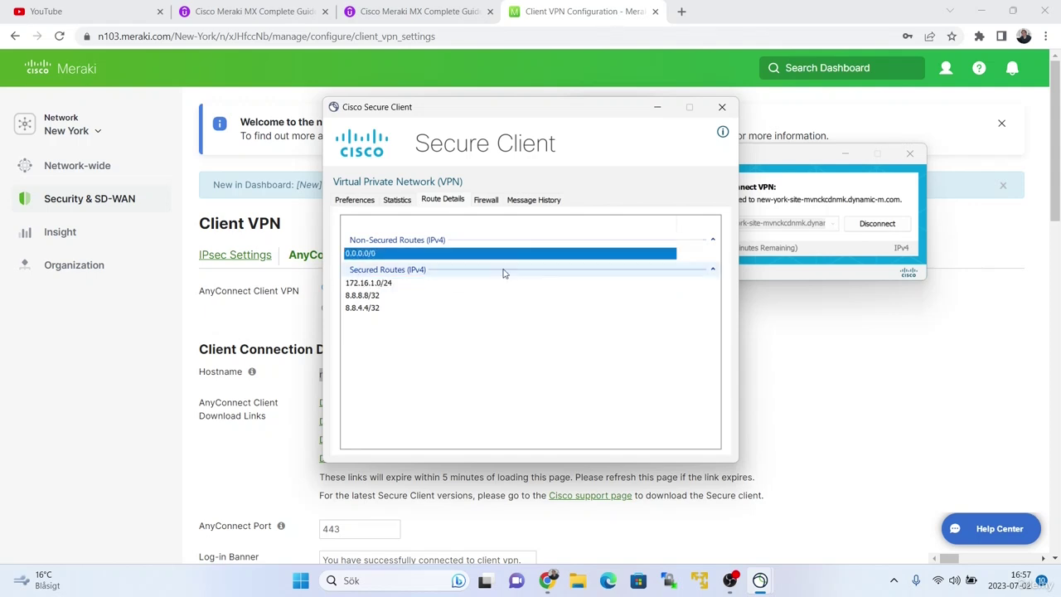
pyautogui.click(391, 204)
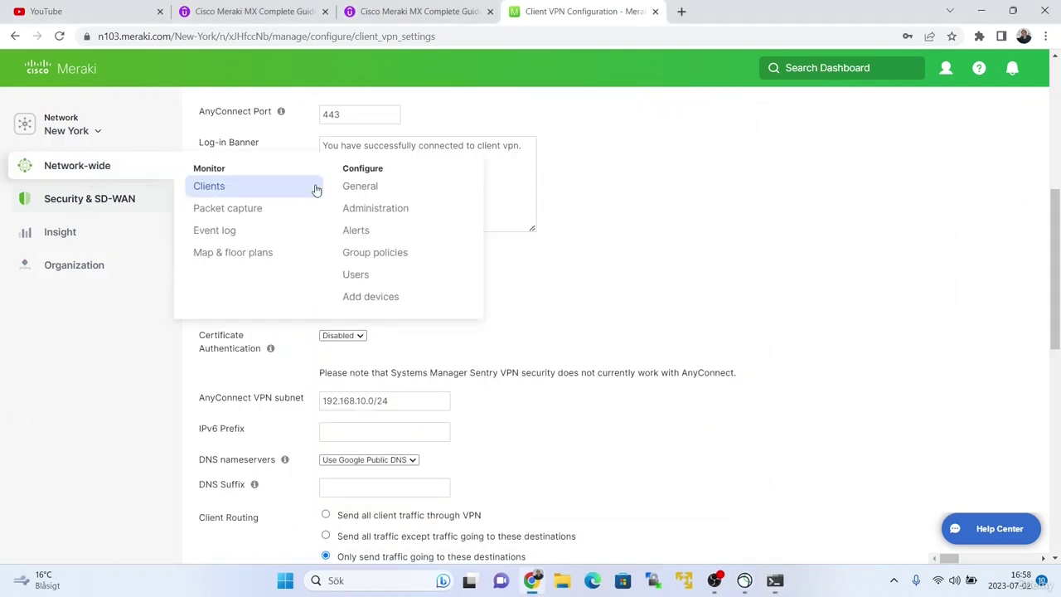
# Open Addressing & VLANs and scroll to the VLAN table with Default, Corporate and Guest
pyautogui.moveTo(114, 204)
pyautogui.click(433, 222)
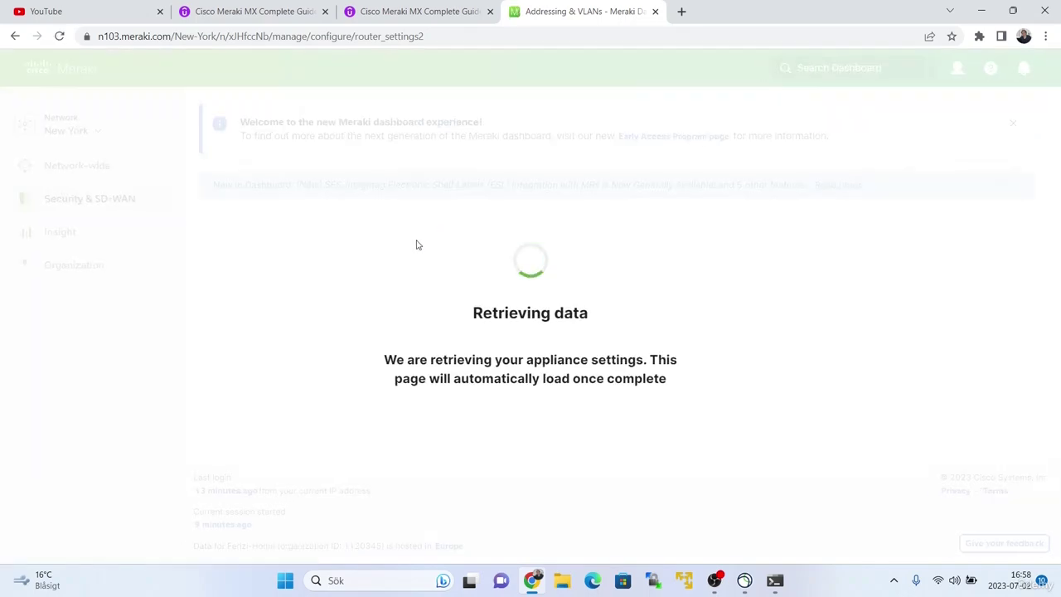
pyautogui.scroll(-6, 417, 245)
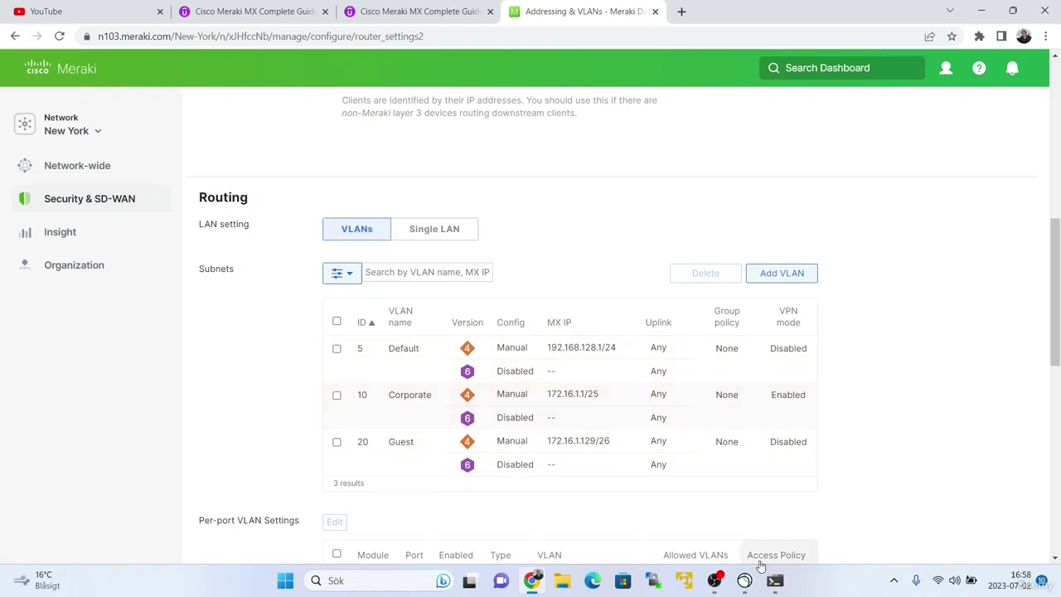
# Place the Command Prompt window beside the VLAN table with fresh blank prompt lines
pyautogui.click(775, 580)
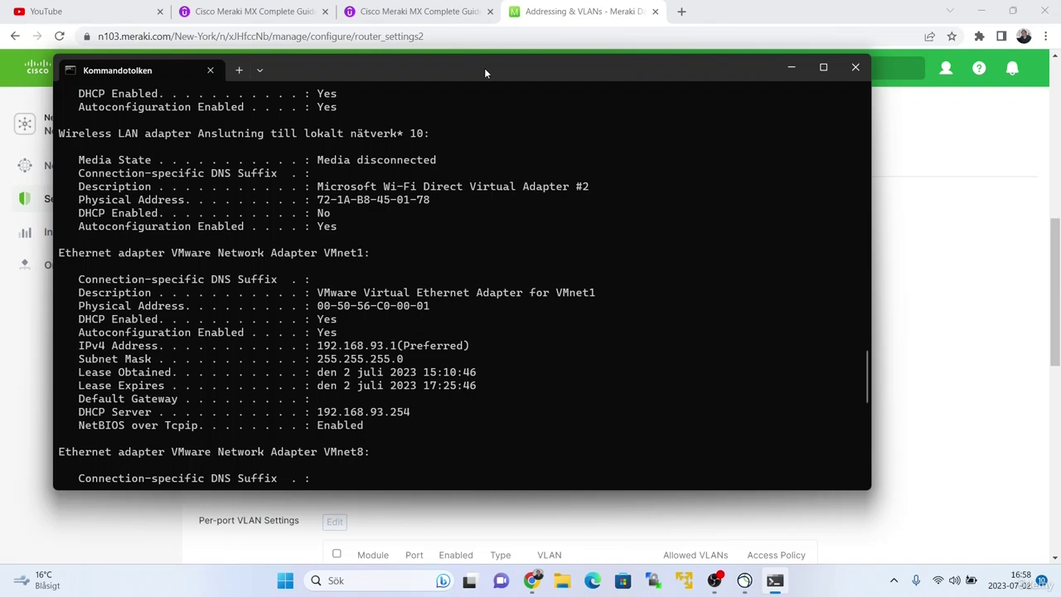
pyautogui.moveTo(485, 73); pyautogui.dragTo(582, 129)
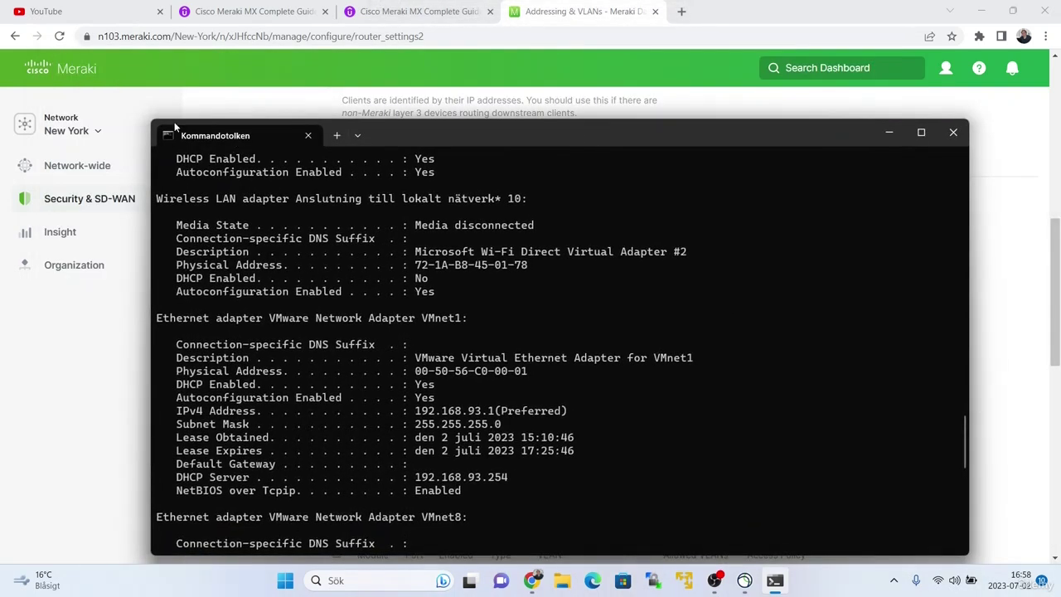
pyautogui.moveTo(152, 121); pyautogui.dragTo(633, 128)
pyautogui.press('Return')
pyautogui.press('Return')
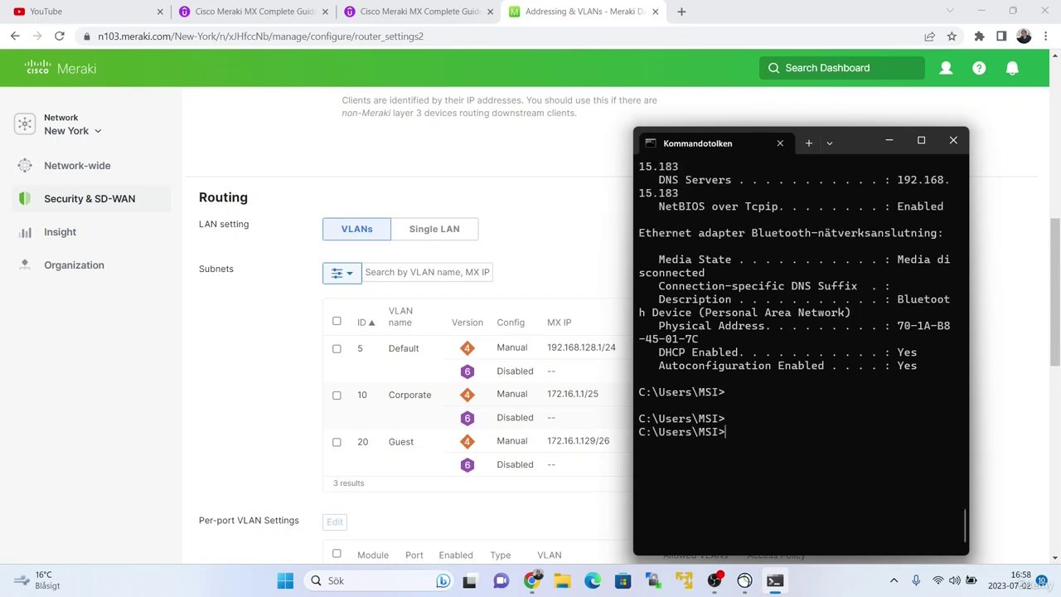
pyautogui.press('Return')
# Ping gateways 172.16.1.1 and 172.16.1.129, getting 0% loss, then maximize the Command Prompt
pyautogui.write('ping 172.16.1.1')
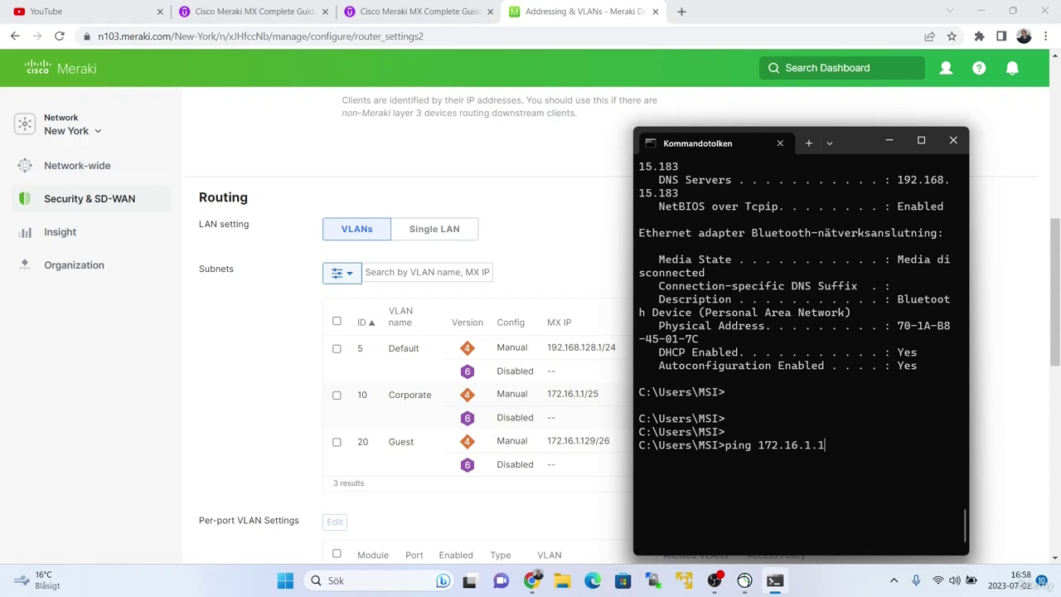
pyautogui.press('Return')
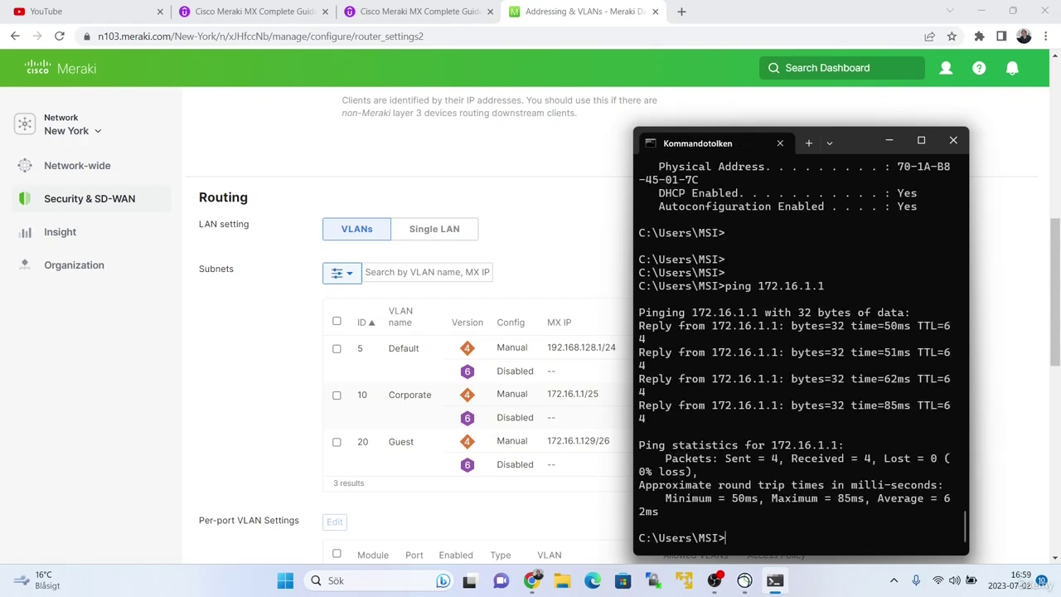
pyautogui.write('ping 172.16.1.129')
pyautogui.press('Return')
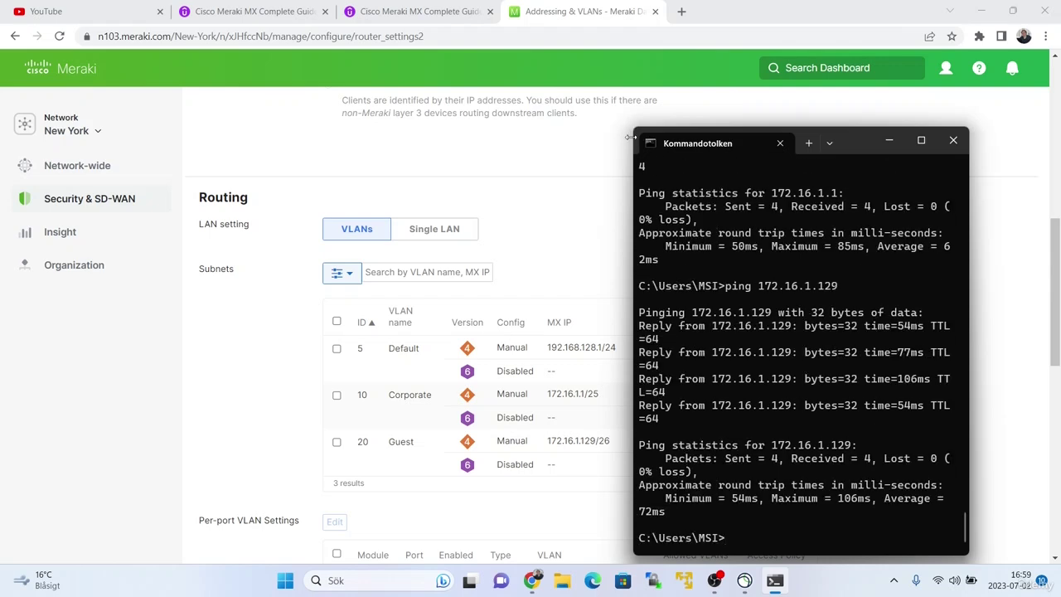
pyautogui.moveTo(636, 124); pyautogui.dragTo(632, 109)
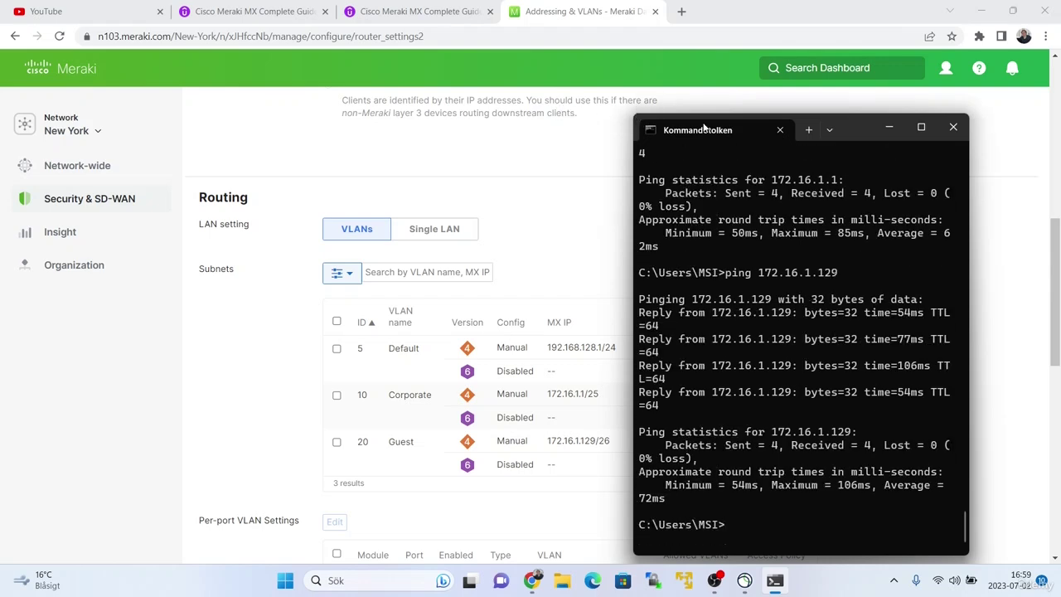
pyautogui.click(914, 127)
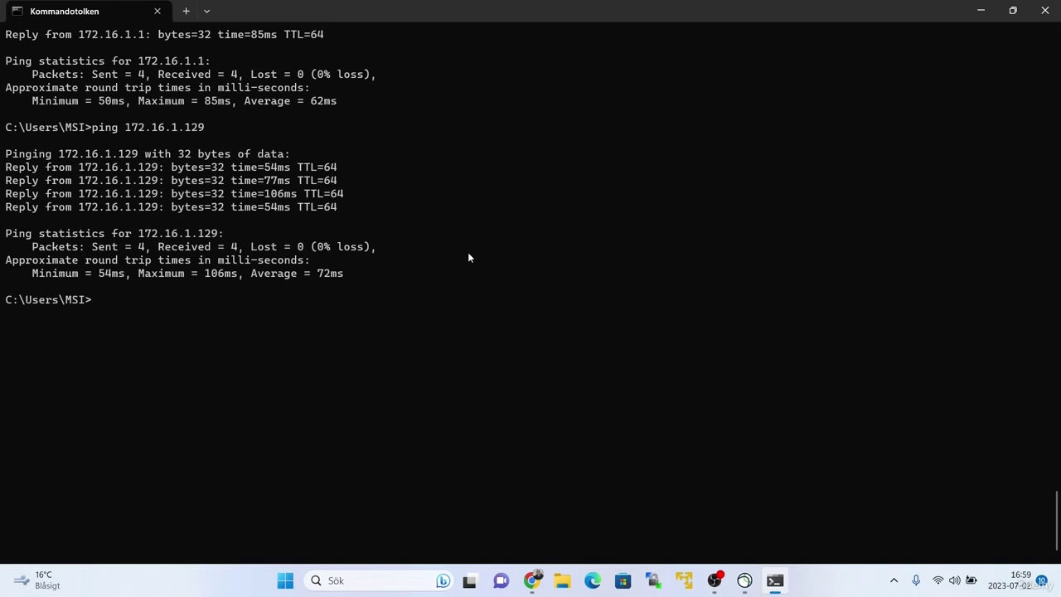
# Run 'ping 172.16.1.129 -t' and disconnect the VPN in Cisco Secure Client so replies fail
pyautogui.write('ping 172.16.1.129 -t')
pyautogui.press('Return')
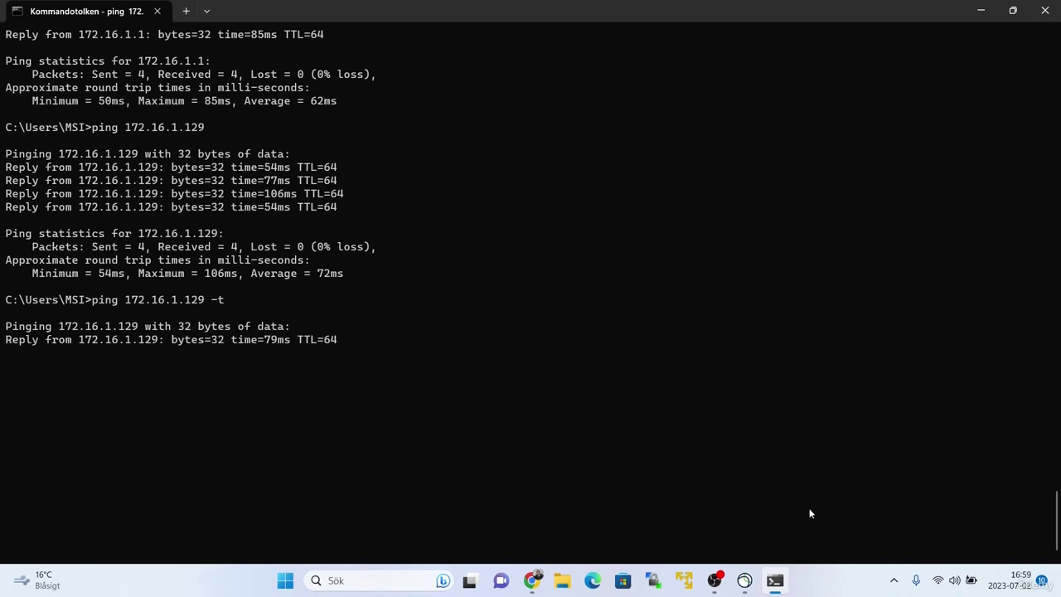
pyautogui.click(745, 583)
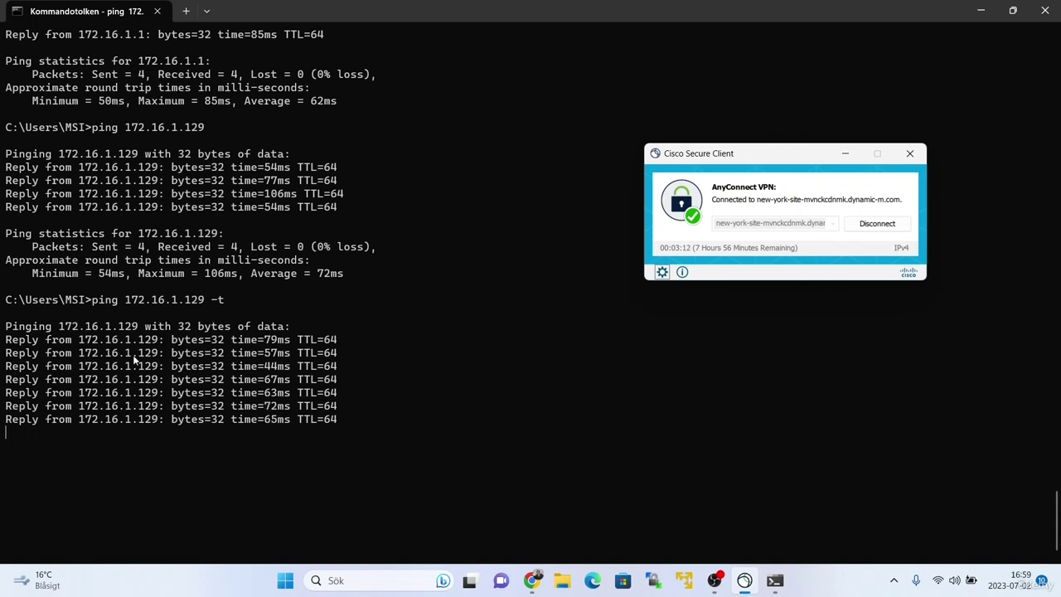
pyautogui.click(877, 225)
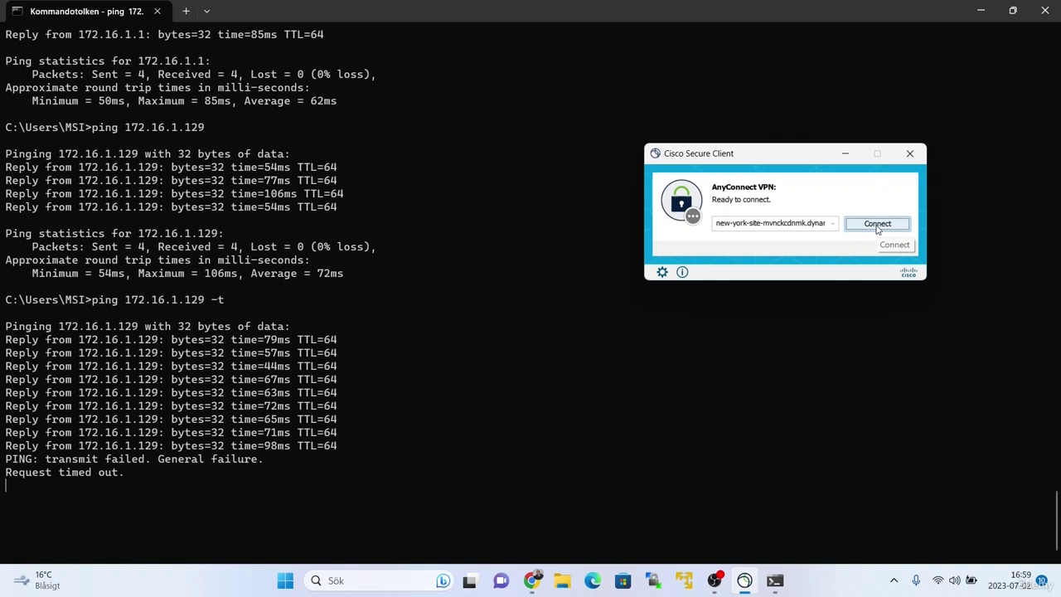
pyautogui.click(842, 156)
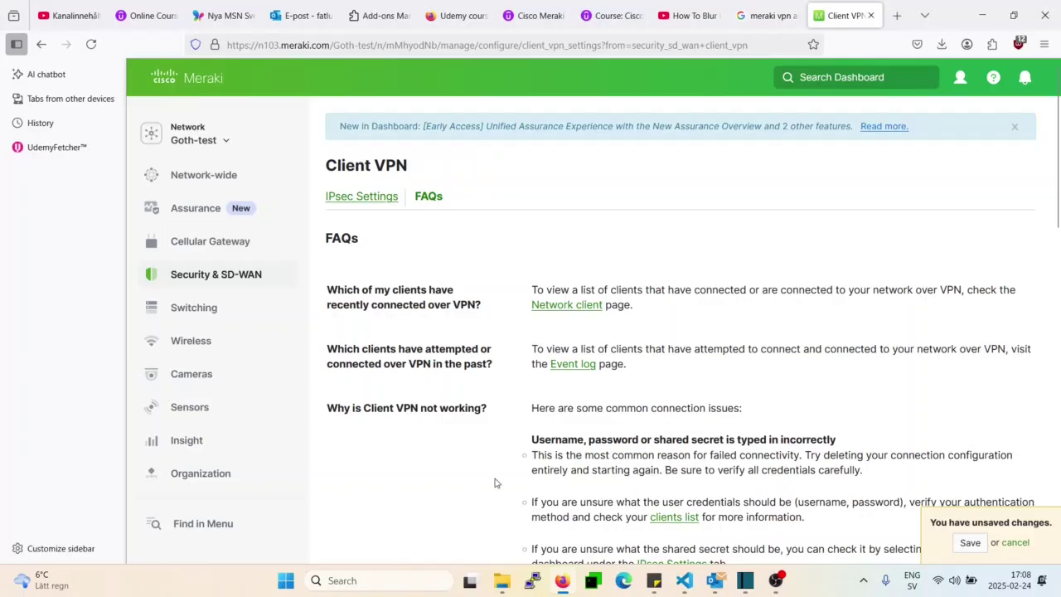